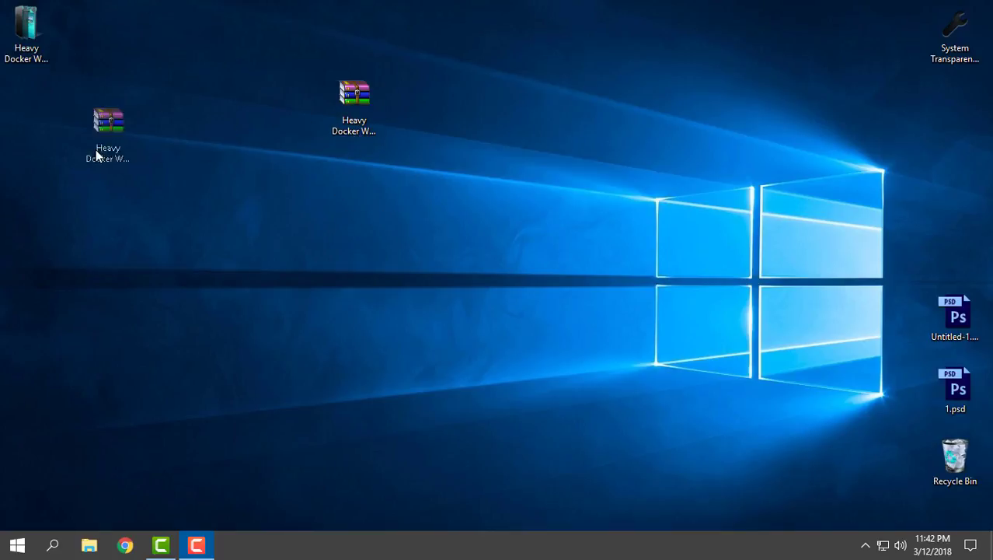
- Line up the Heavy Docker archive under the other Heavy Docker icon and refresh the desktop
click(111, 115)
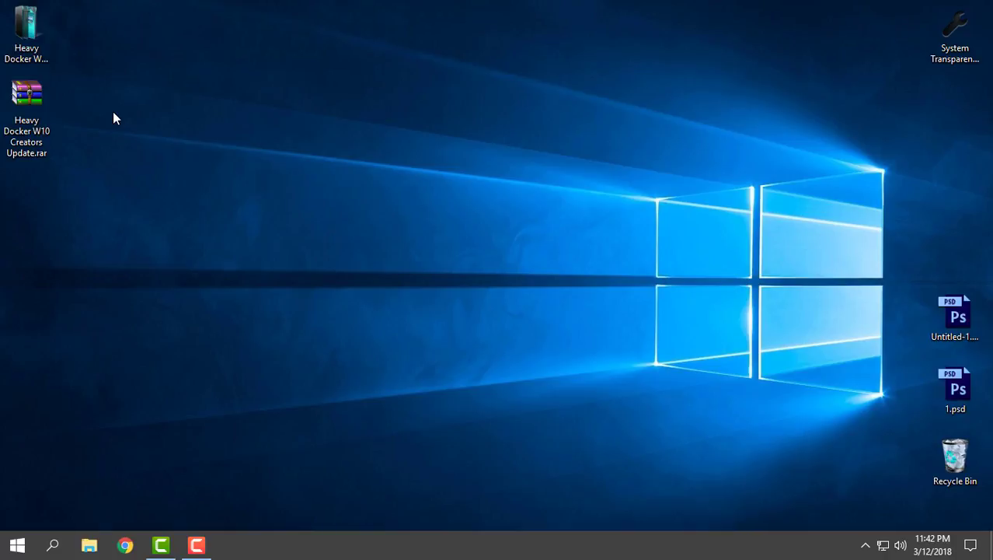
click(44, 63)
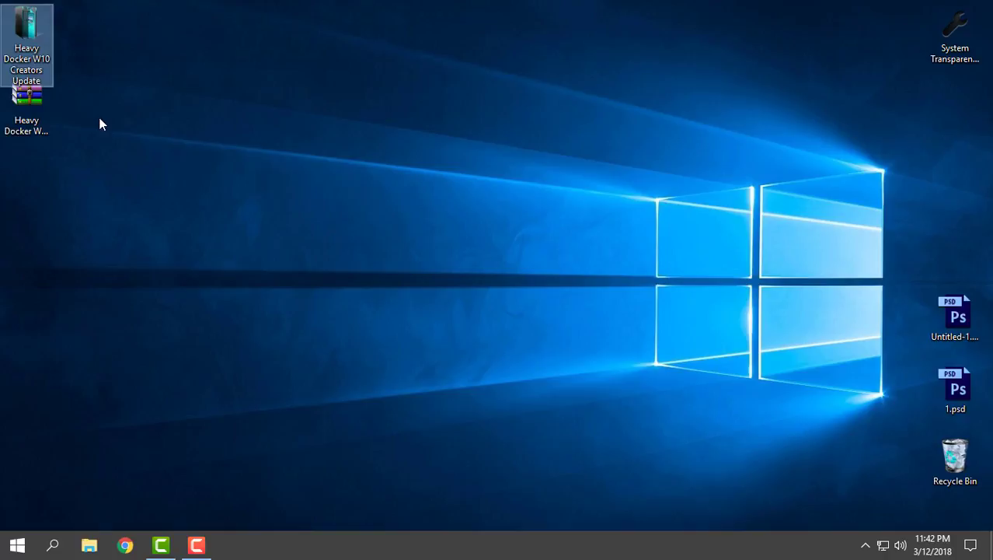
right_click(101, 114)
click(118, 174)
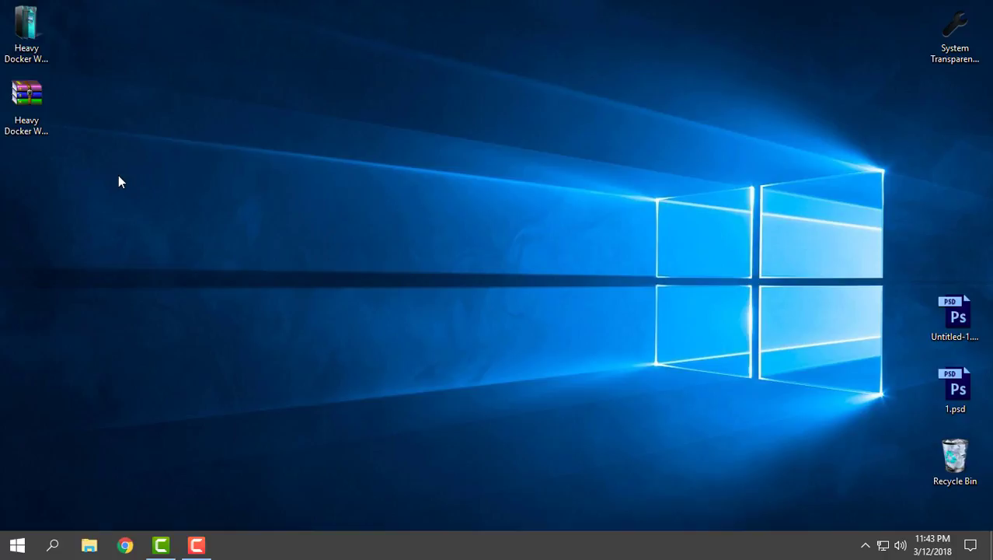
- Extract the Heavy Docker archive into its own folder and open down to Theme_Heavy Docker
click(21, 133)
right_click(31, 109)
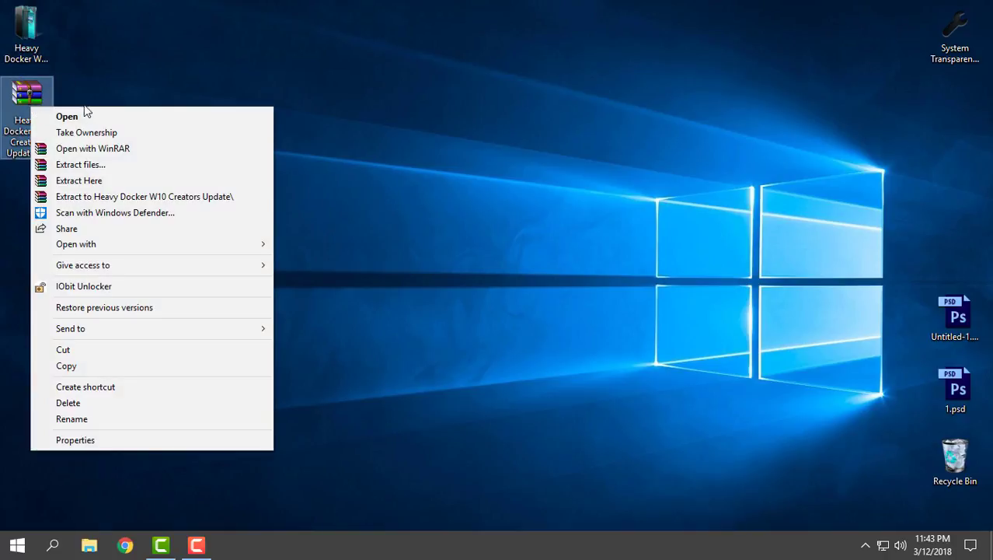
click(136, 201)
double_click(31, 43)
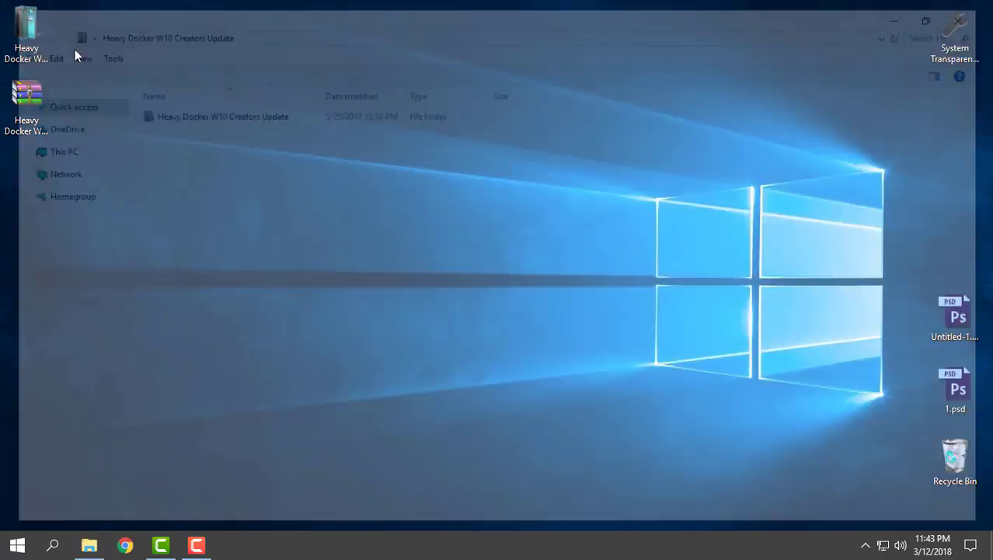
double_click(149, 115)
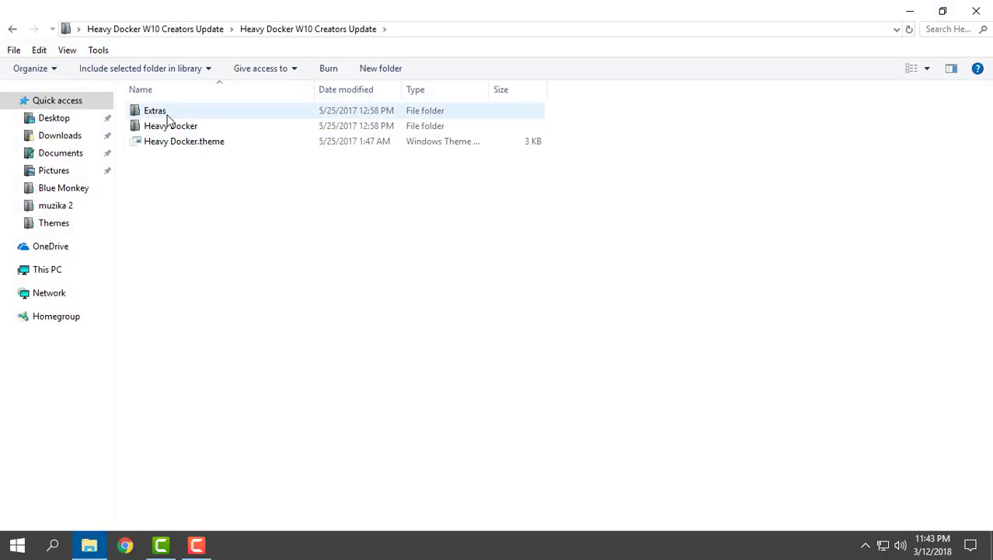
double_click(166, 114)
double_click(190, 113)
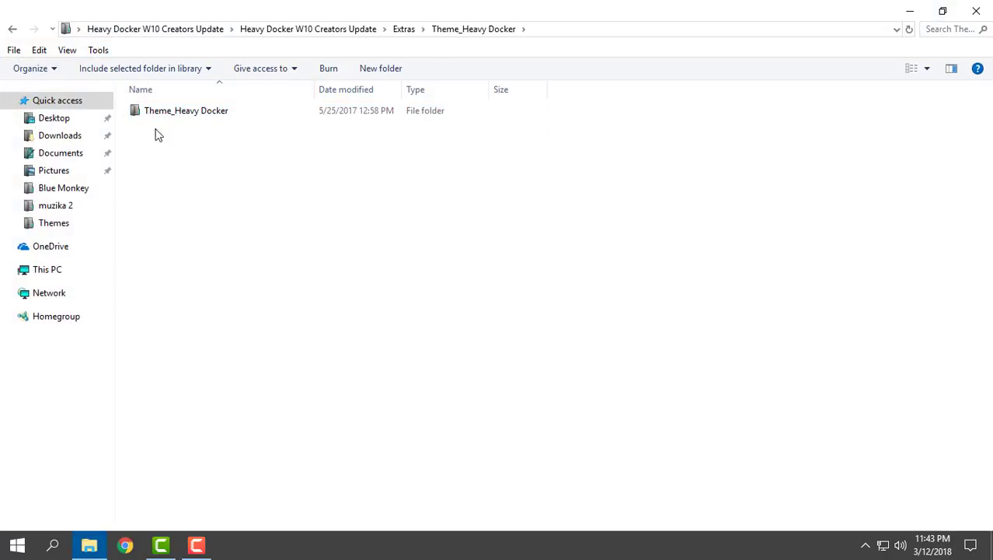
- Navigate back and forward to the theme's Extras folder list of add-on folders
click(12, 31)
click(11, 31)
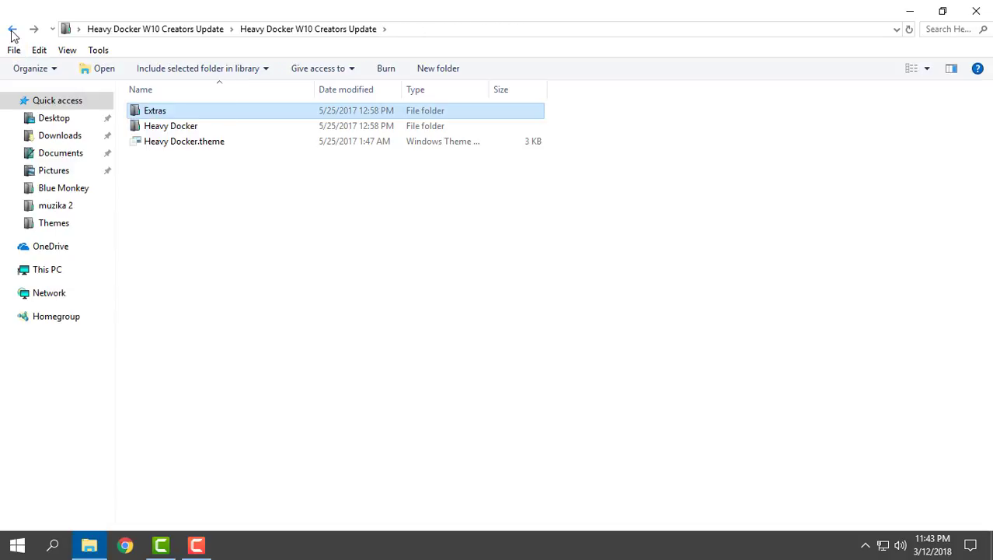
double_click(186, 112)
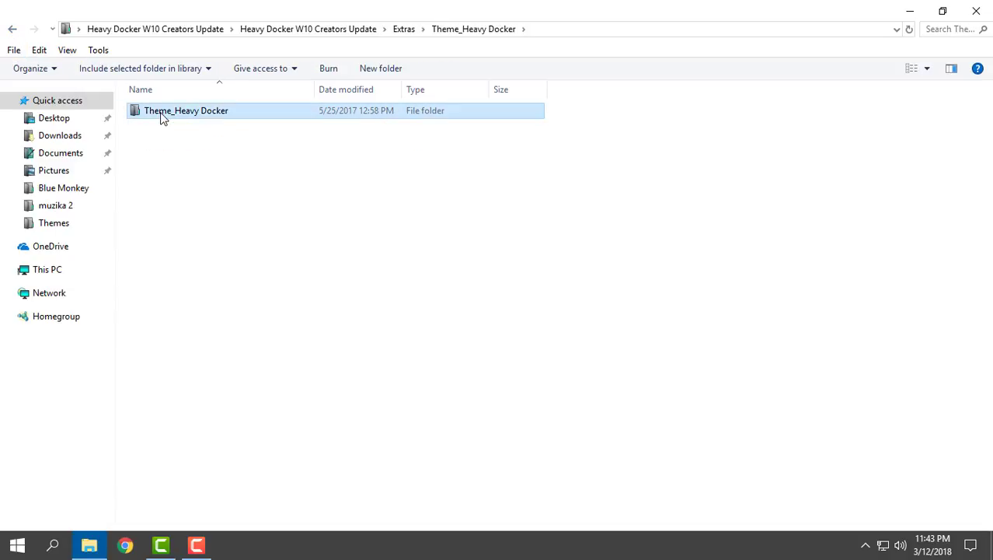
double_click(162, 114)
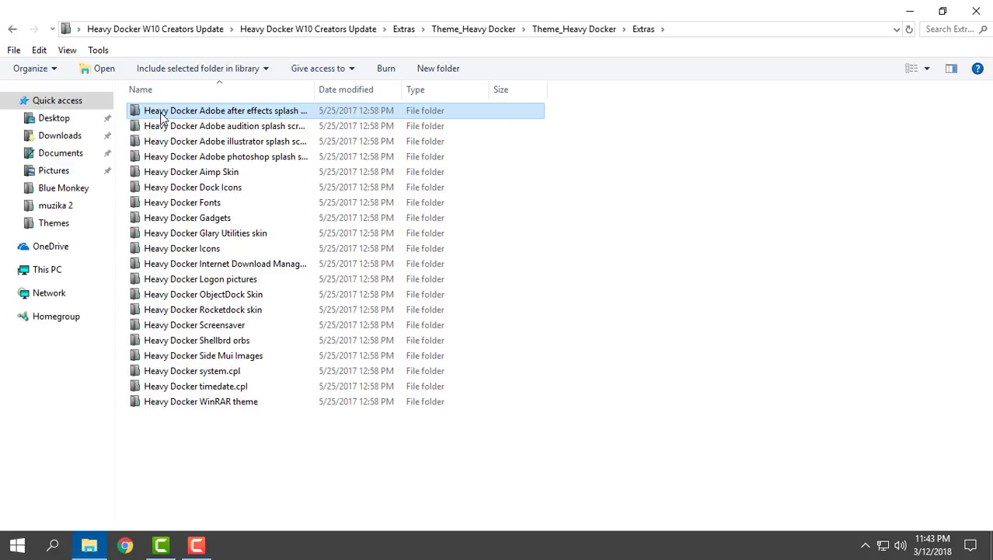
click(10, 31)
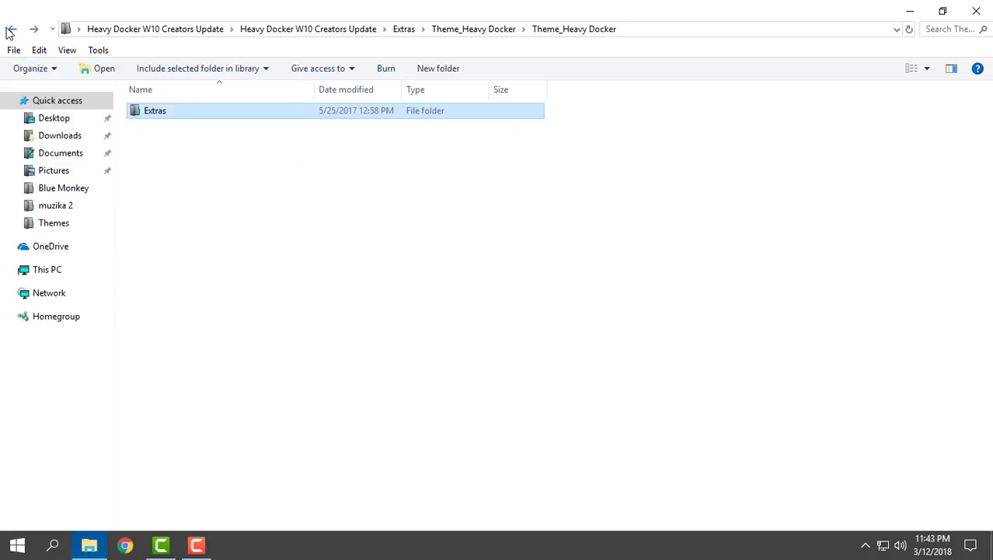
click(10, 31)
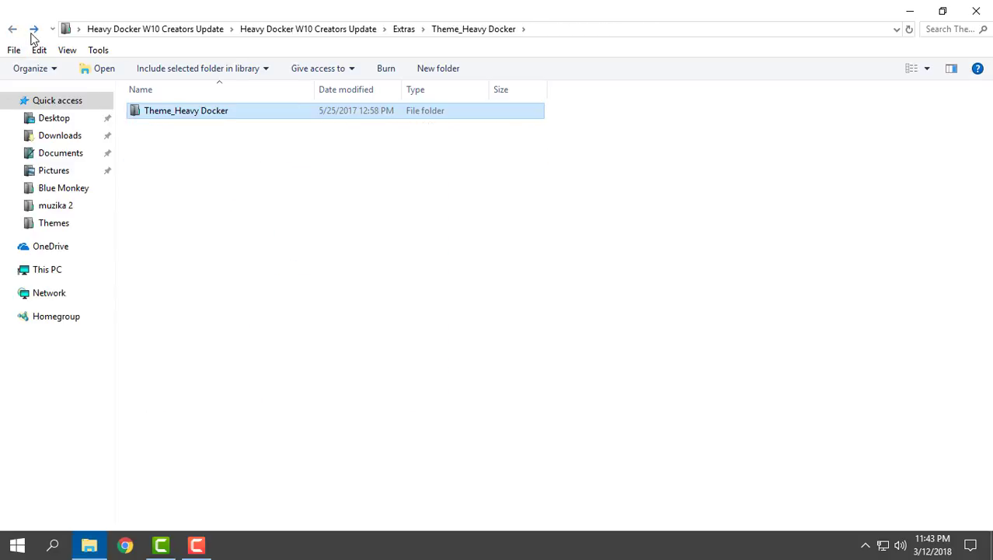
click(33, 32)
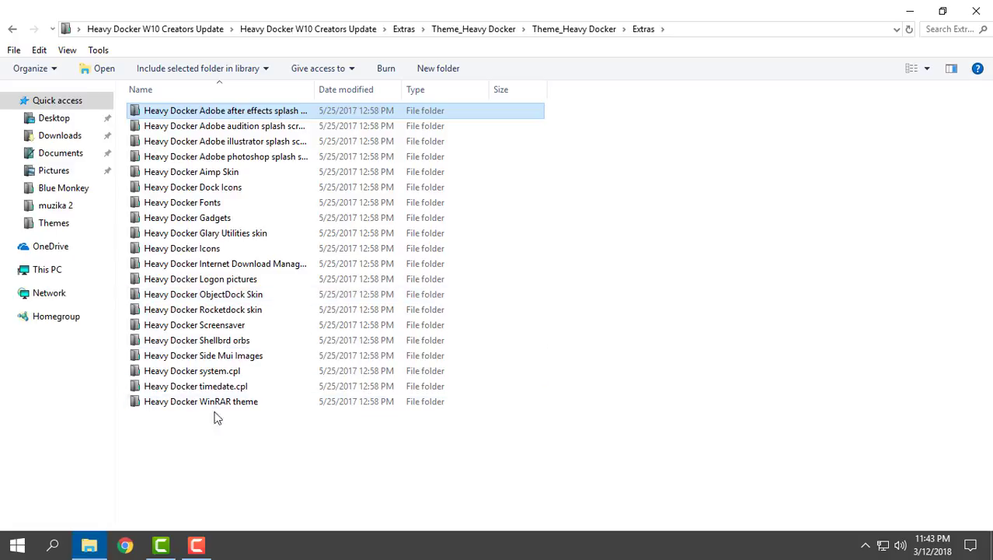
mouse_move(197, 437)
mouse_down()
mouse_move(335, 111)
mouse_move(184, 454)
mouse_up()
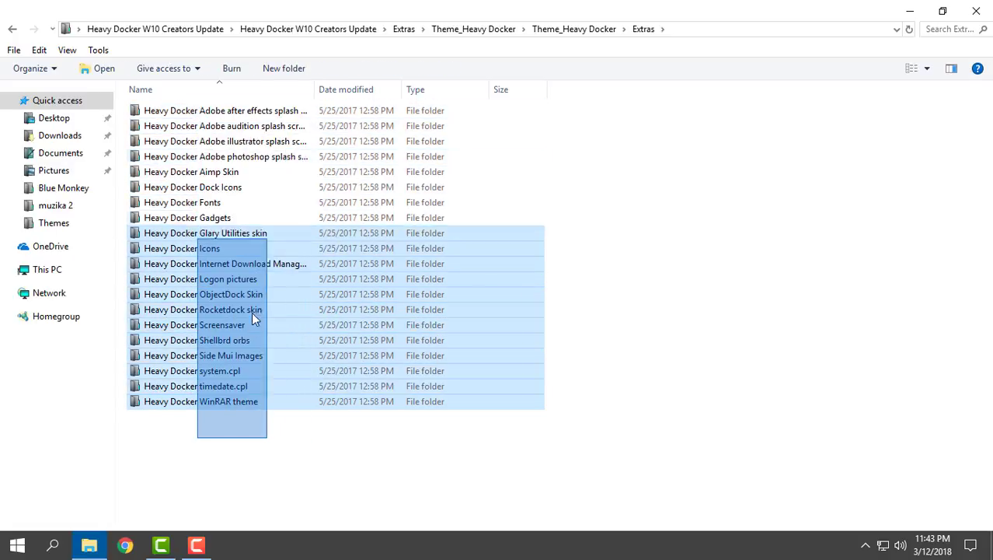
drag(187, 459, 239, 413)
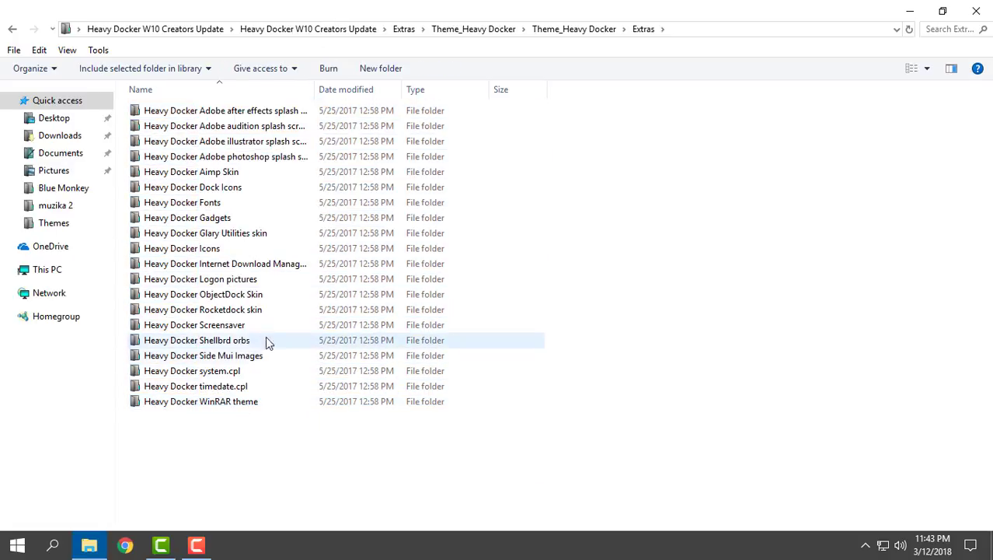
- Look inside the After Effects, Audition and Illustrator splash screen folders
double_click(225, 110)
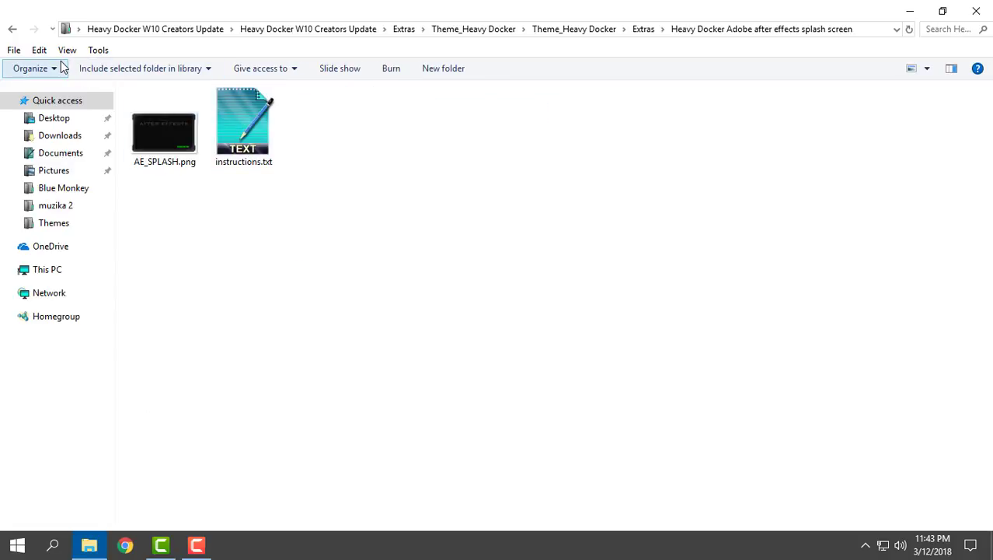
click(12, 29)
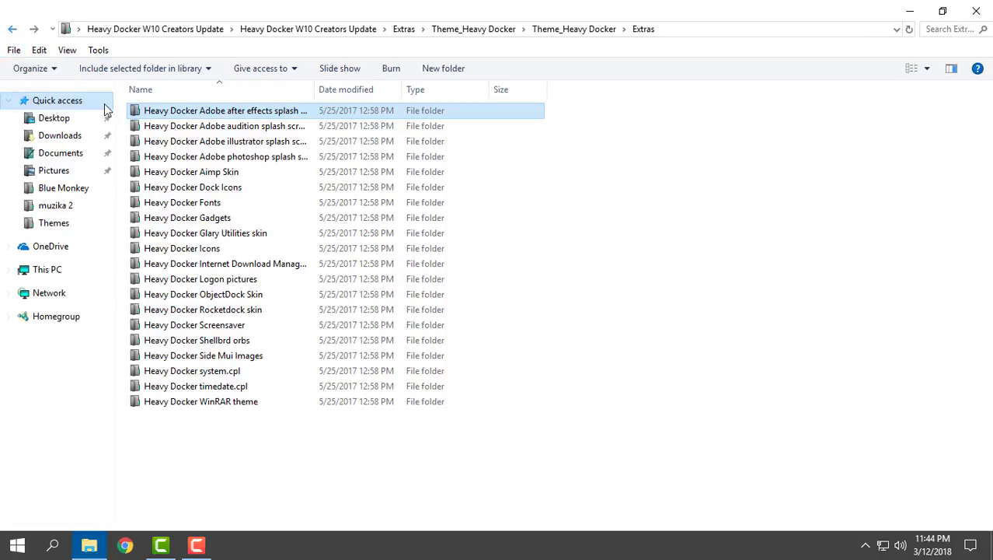
click(158, 126)
double_click(158, 126)
click(12, 29)
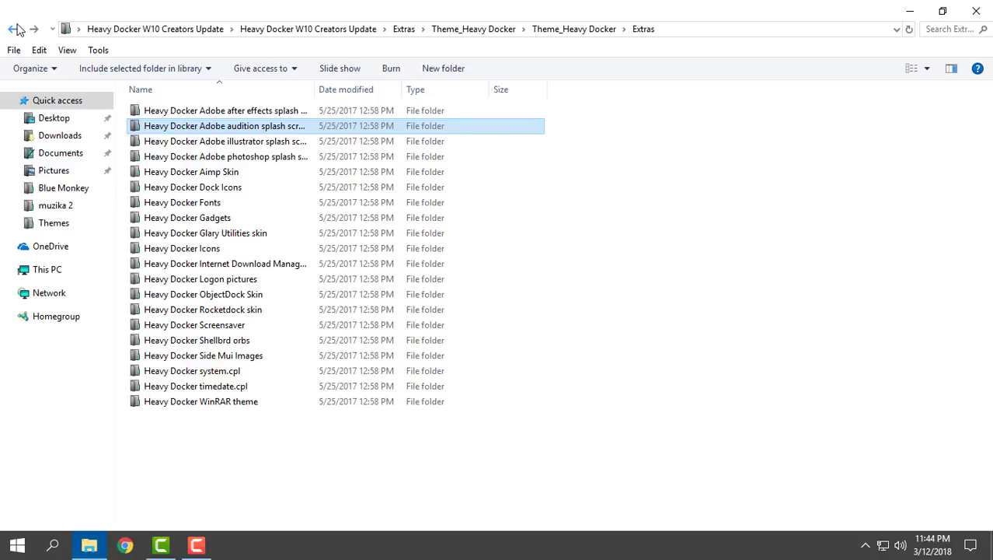
double_click(210, 140)
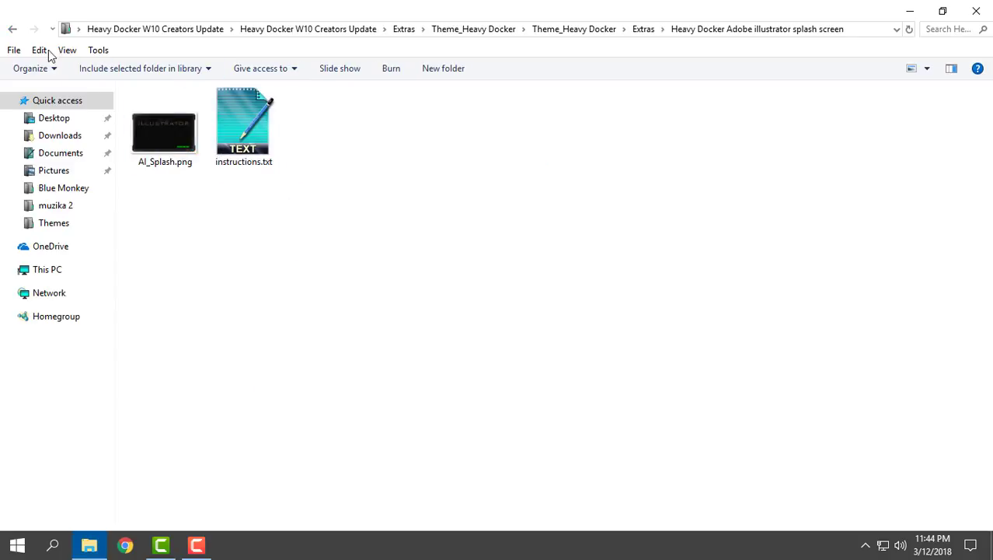
click(11, 32)
- Check the Photoshop splash screen folder and its instructions file, then return to Extras
double_click(178, 159)
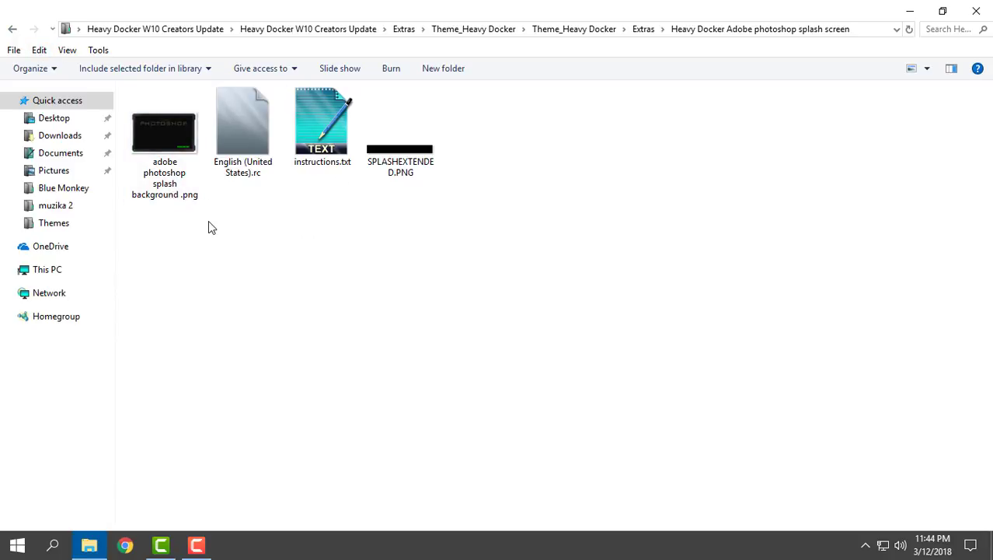
click(323, 139)
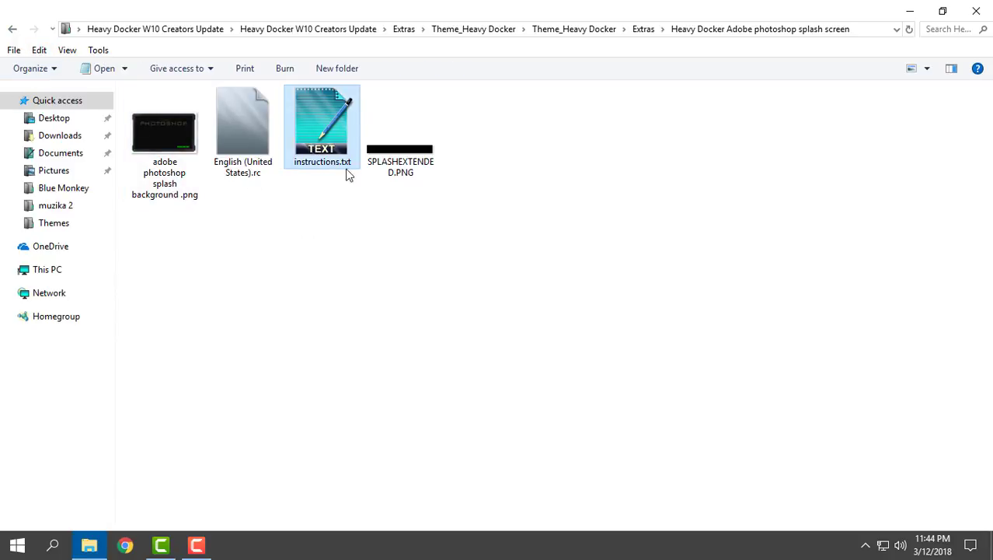
click(13, 29)
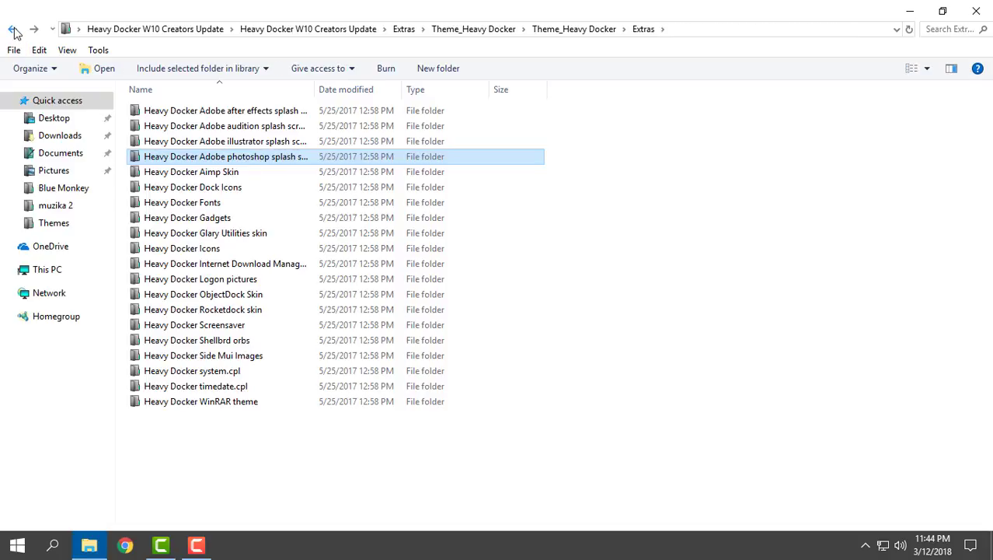
click(261, 174)
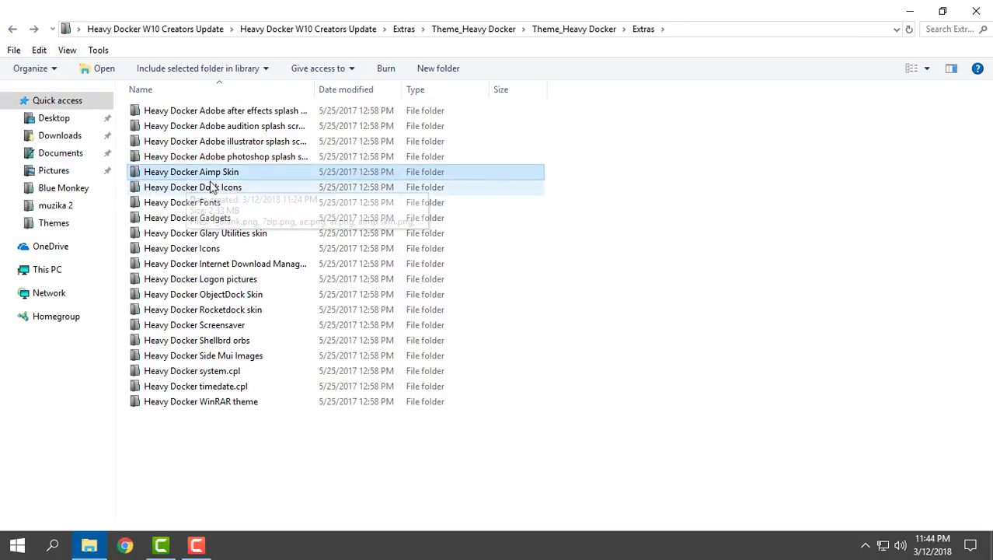
- Install all six fonts in Heavy Docker Fonts, replacing existing copies for every item
click(244, 191)
double_click(223, 203)
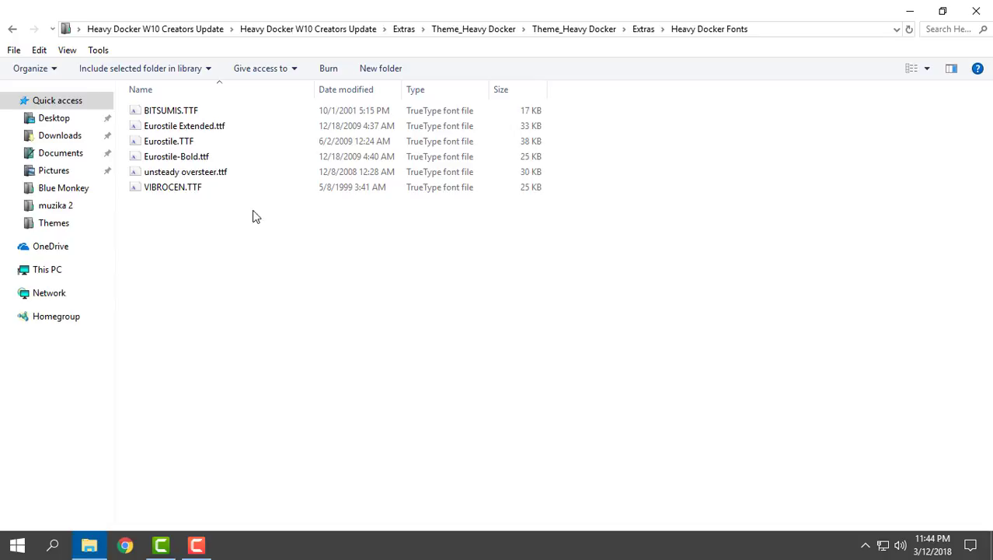
drag(214, 234, 294, 106)
right_click(186, 114)
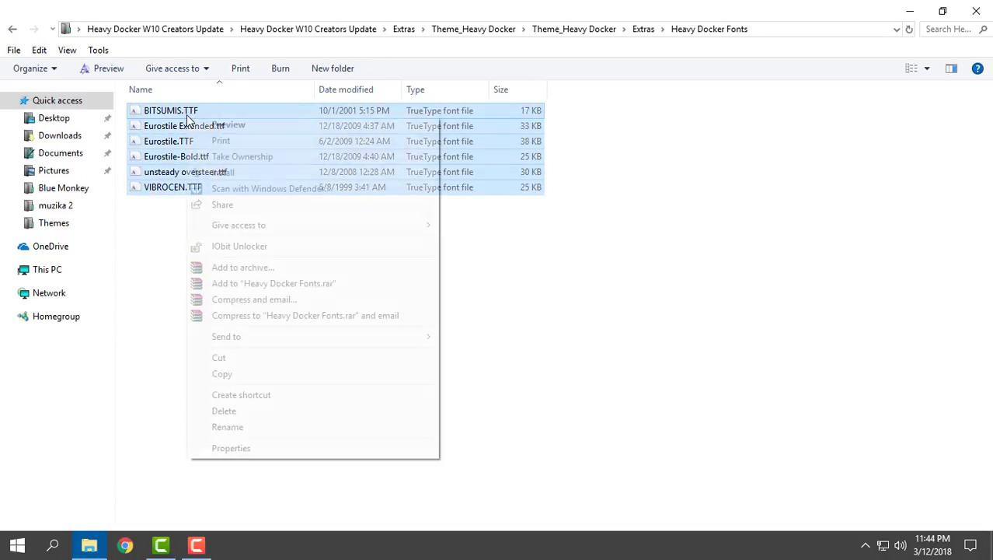
click(240, 173)
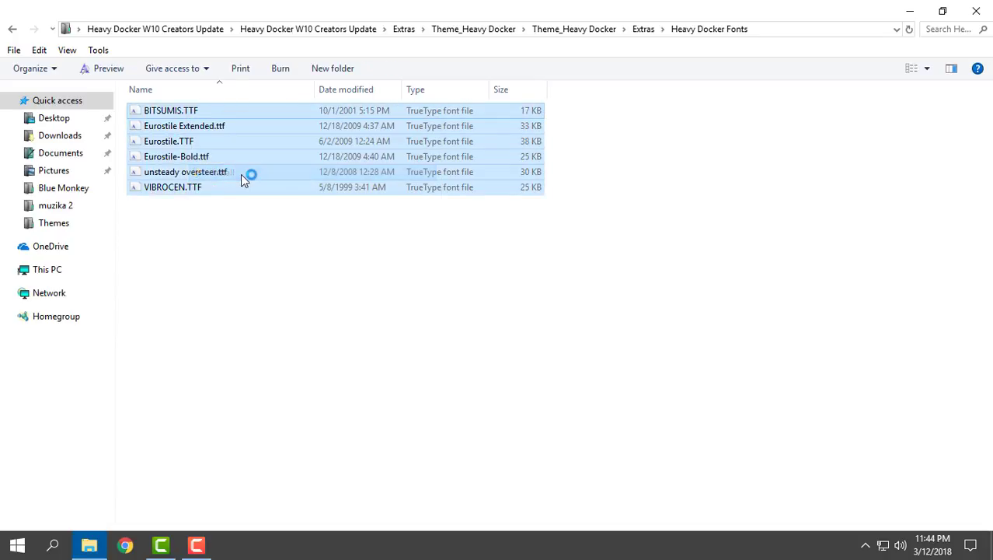
click(444, 285)
click(519, 281)
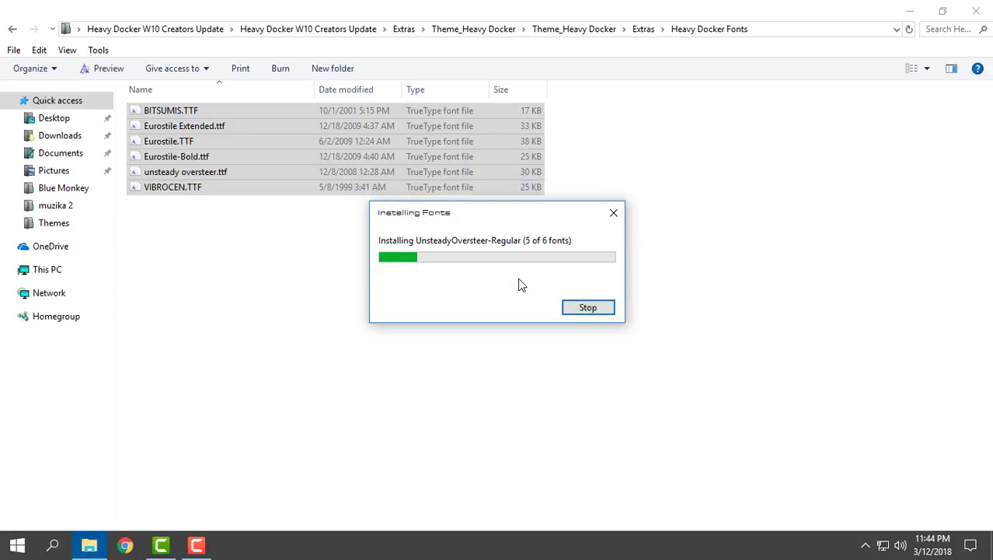
click(11, 30)
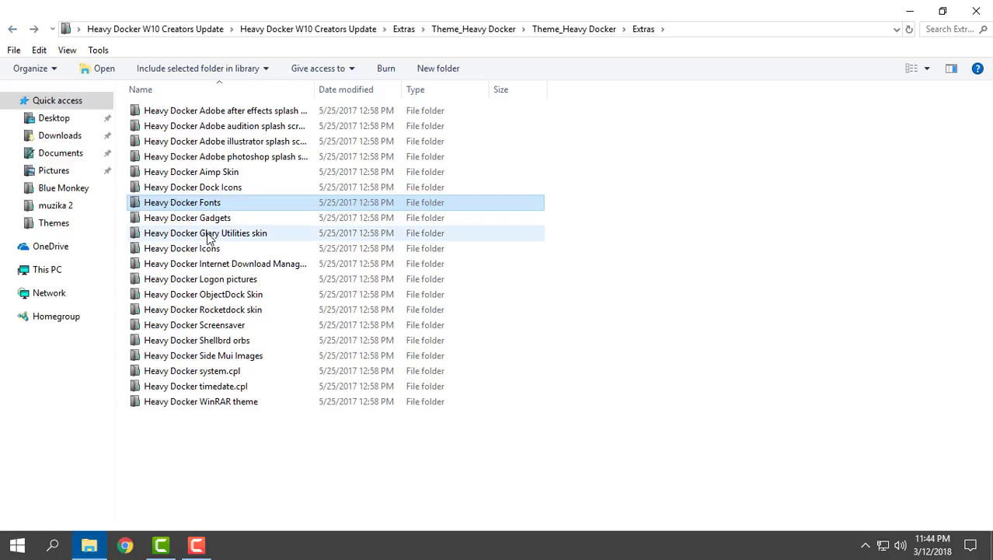
- Look inside the Glary Utilities skin and Heavy Docker Gadgets folders
double_click(206, 233)
click(12, 30)
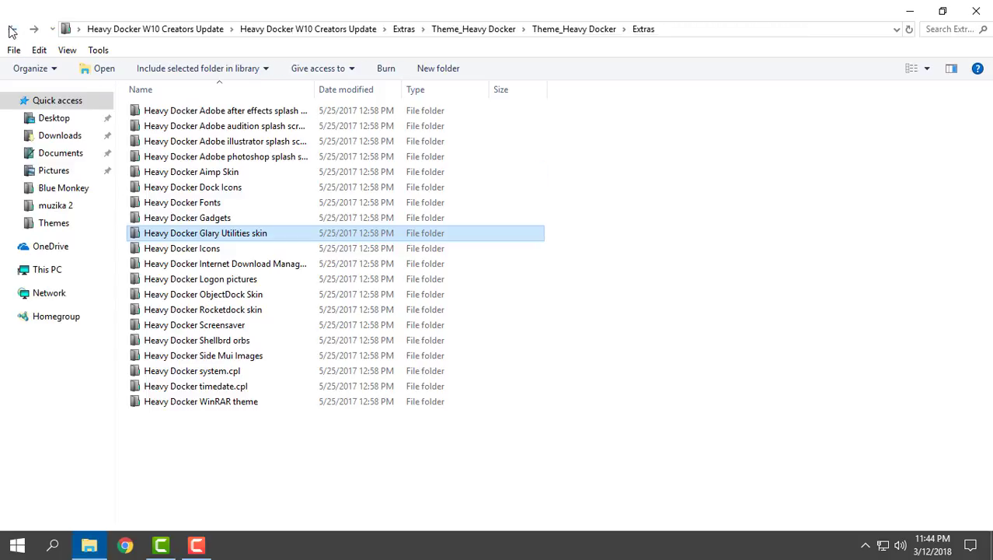
click(257, 220)
key(Return)
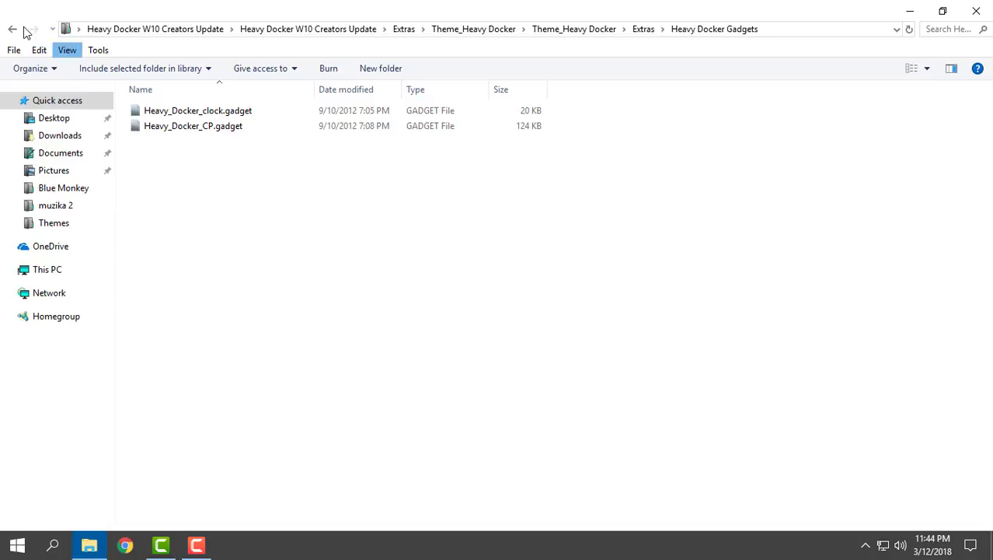
click(11, 30)
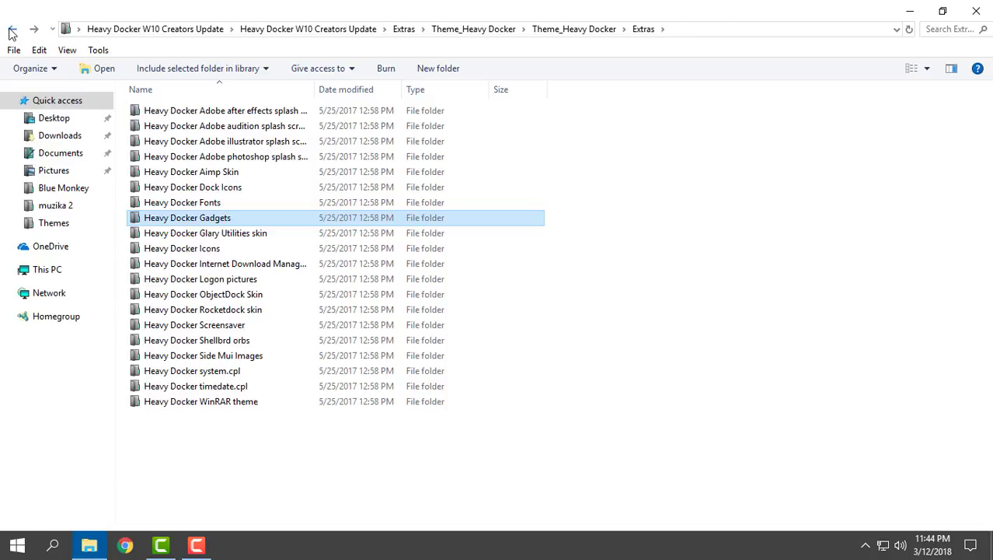
- Point out the Logon pictures, Side Mui Images, system.cpl and timedate.cpl folders, then go back to the theme pack folder
click(241, 279)
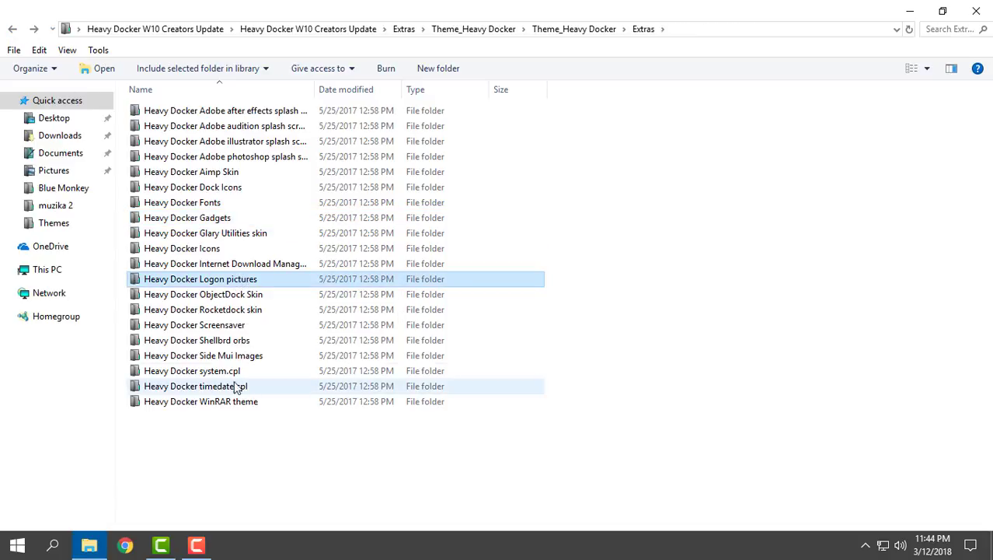
click(300, 360)
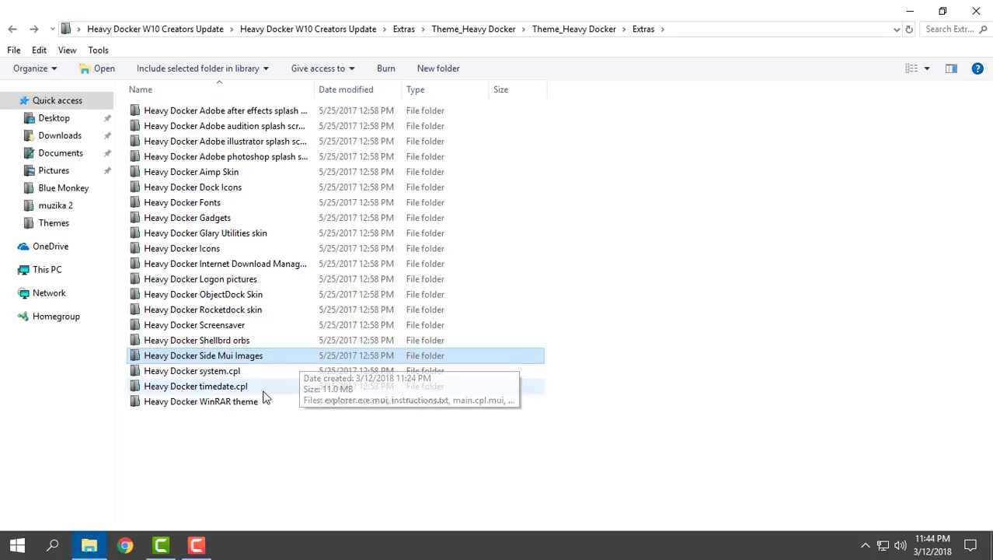
click(234, 371)
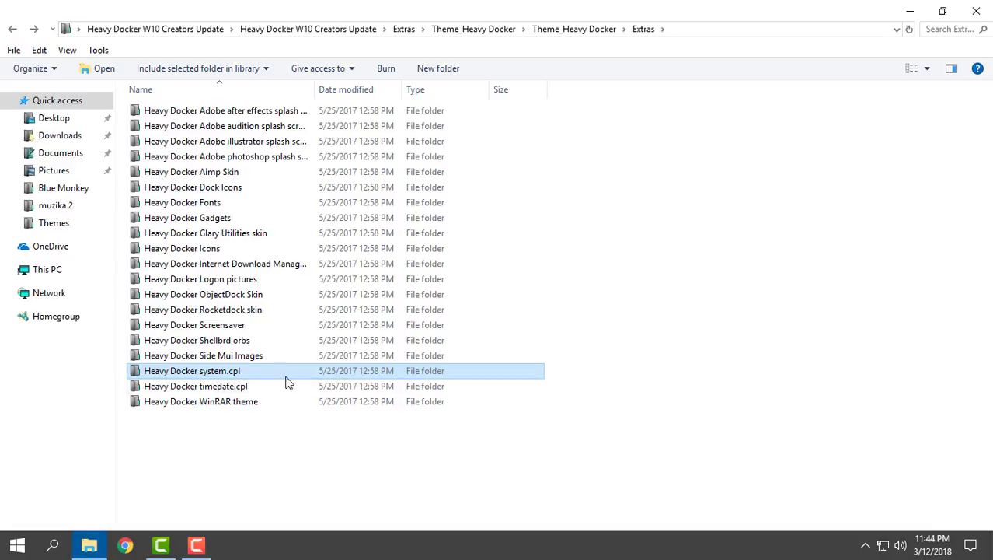
click(235, 387)
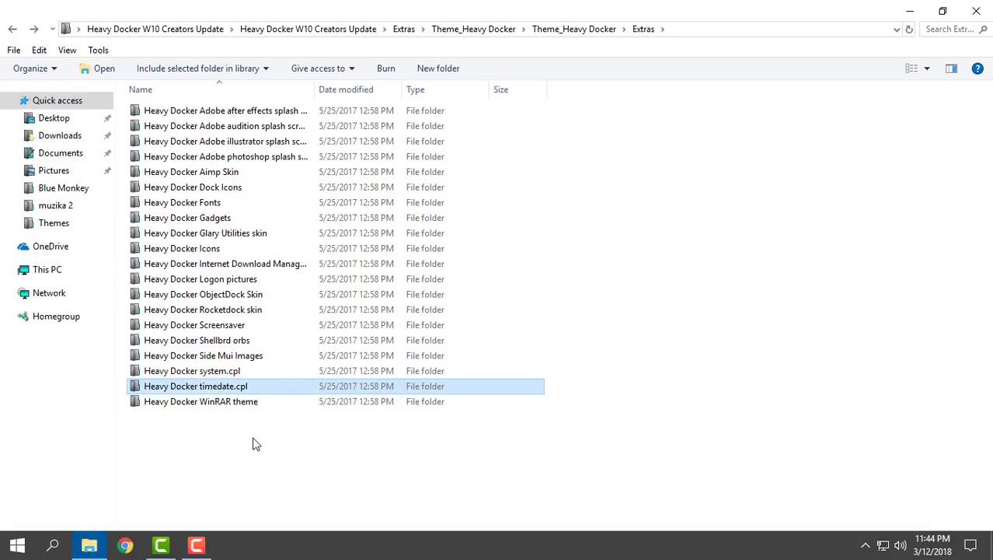
mouse_move(253, 443)
mouse_down()
mouse_move(240, 133)
mouse_move(322, 366)
mouse_move(297, 465)
mouse_up()
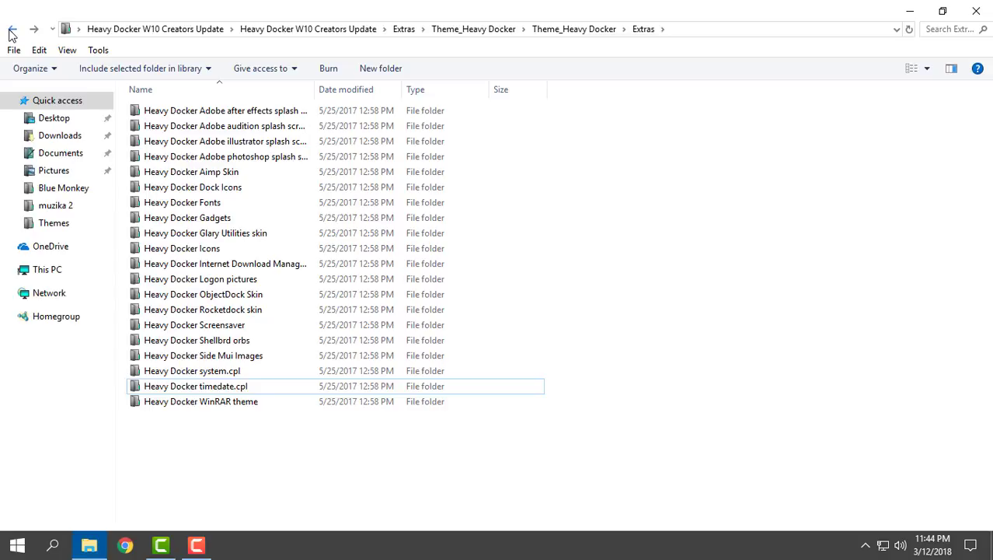
click(11, 31)
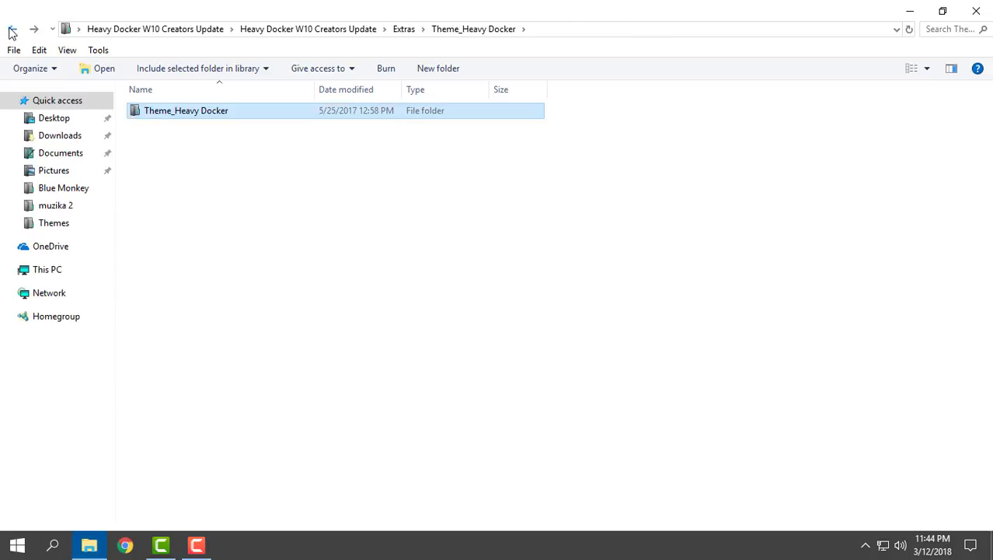
click(11, 29)
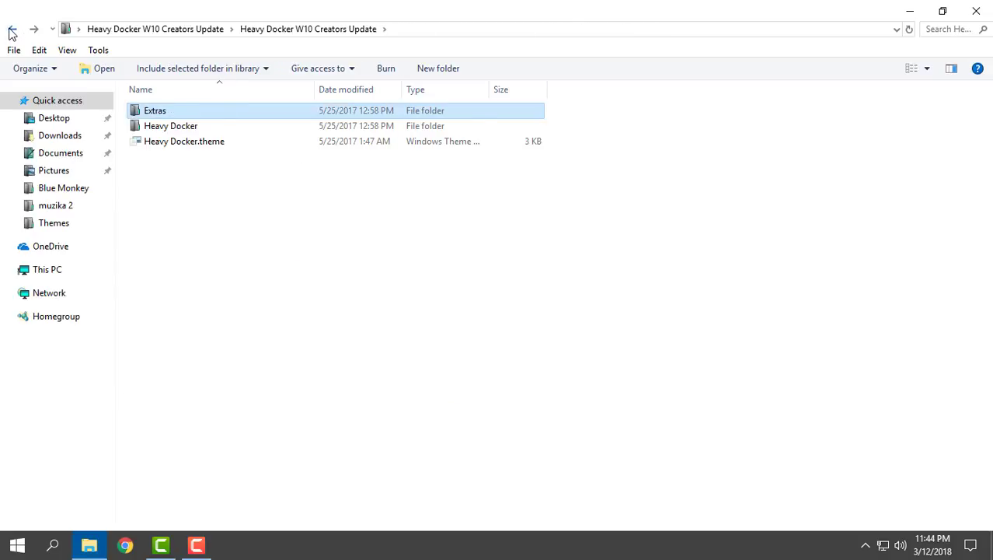
- Copy the Heavy Docker folder and Heavy Docker.theme file
click(34, 29)
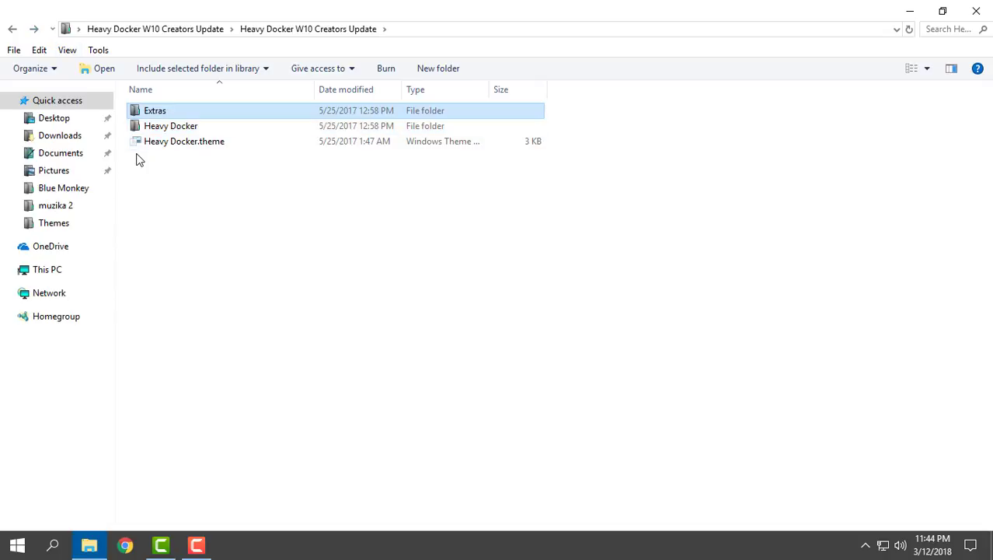
drag(138, 160, 197, 125)
right_click(198, 126)
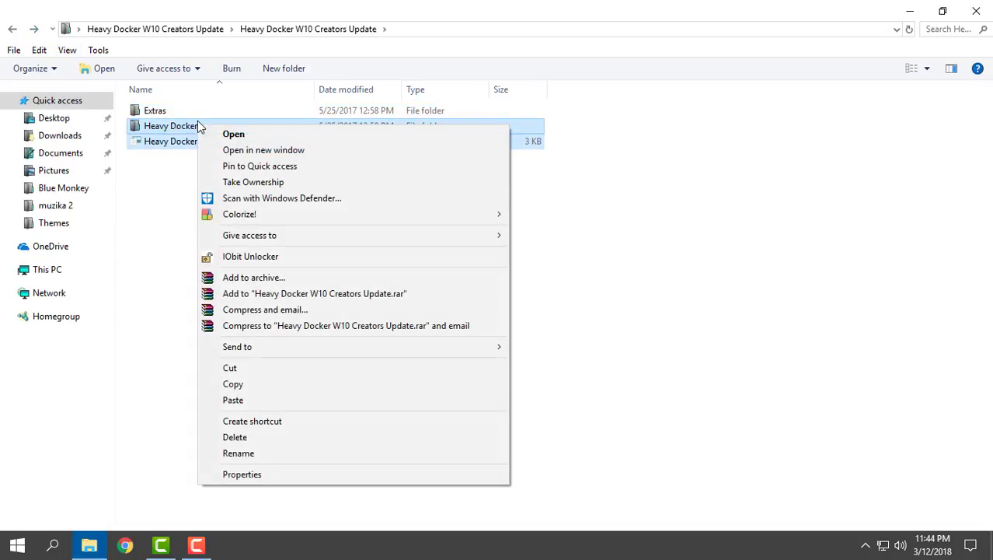
click(245, 383)
drag(171, 166, 238, 134)
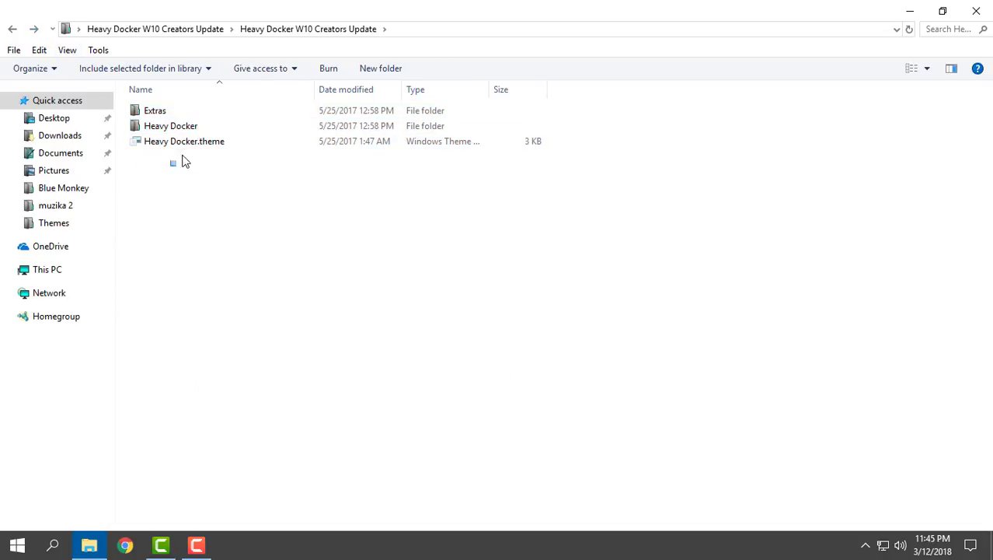
right_click(236, 128)
click(304, 385)
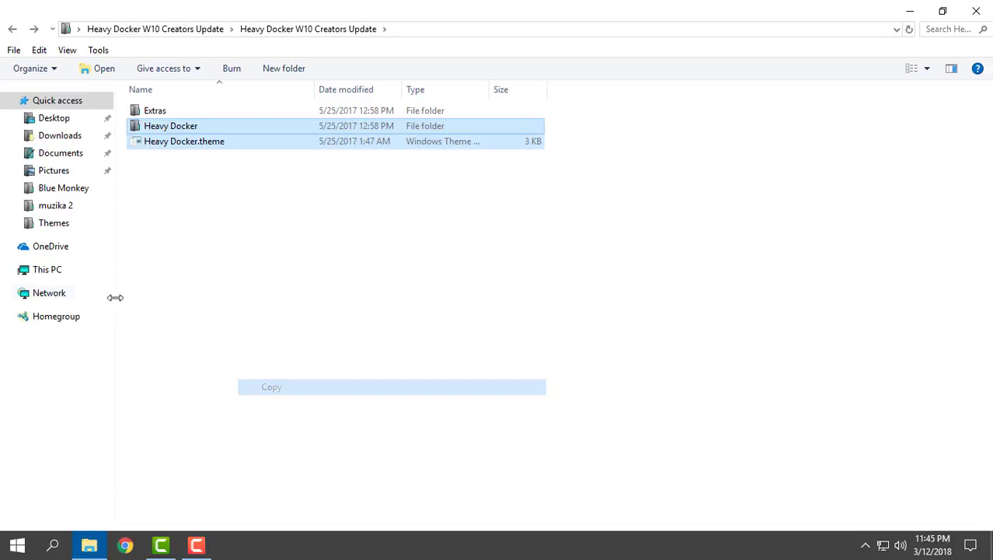
- Paste both items into C:\Windows\Resources\Themes with administrator permission, then close Explorer
click(48, 272)
double_click(159, 235)
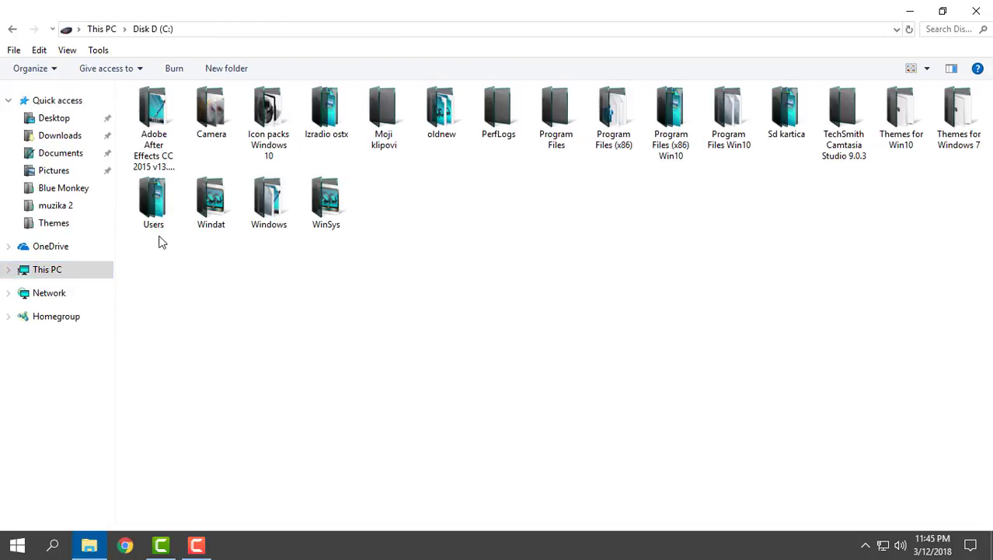
double_click(272, 210)
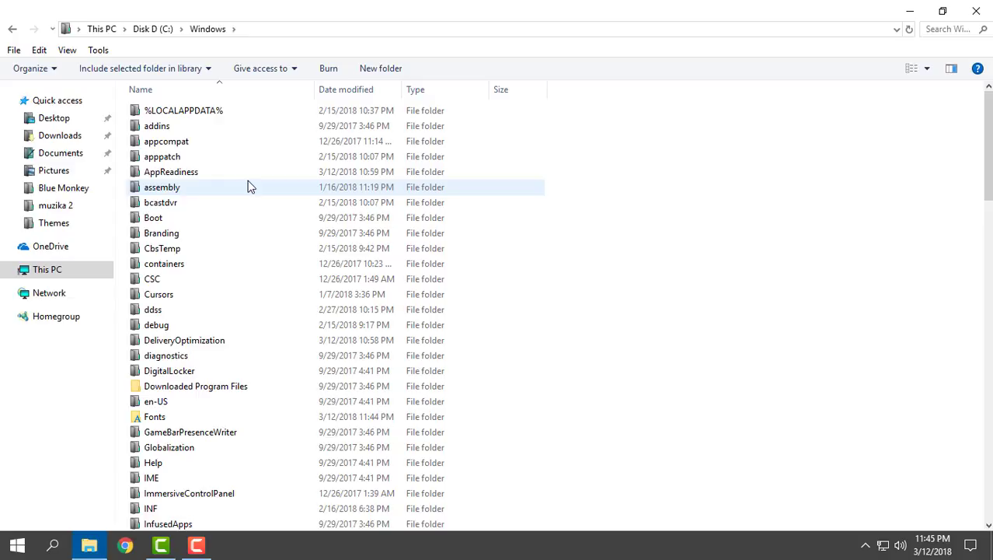
scroll(249, 167, down, 15)
click(186, 141)
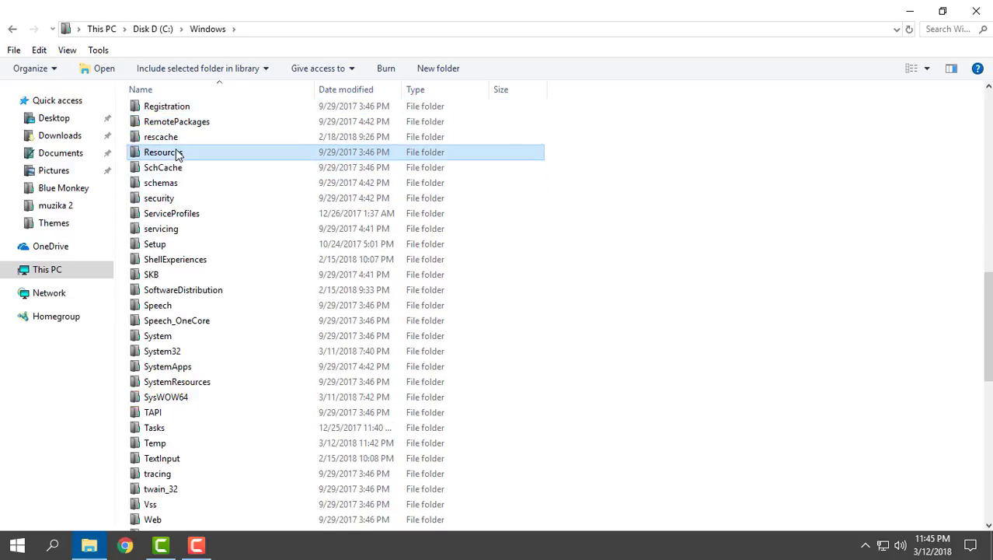
double_click(173, 154)
right_click(657, 210)
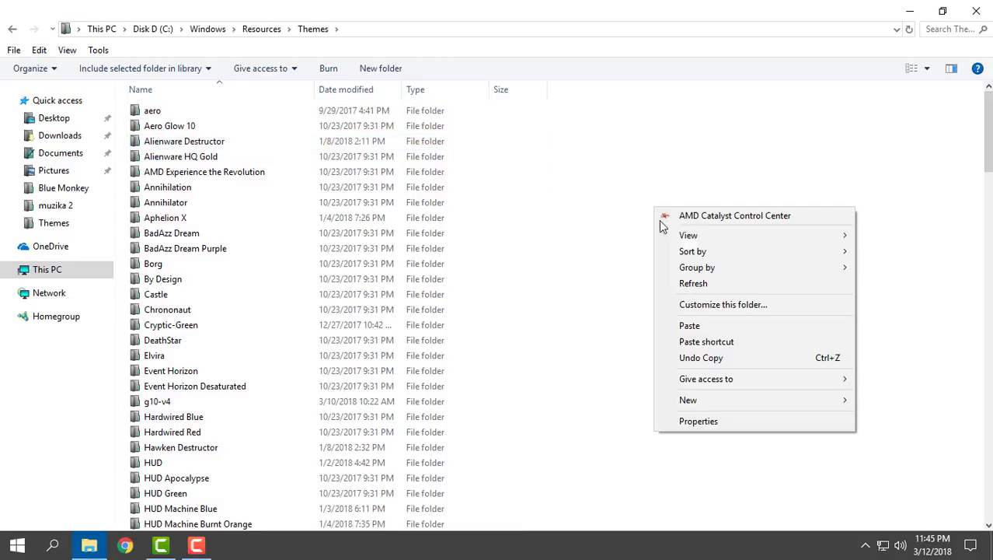
click(678, 325)
click(276, 204)
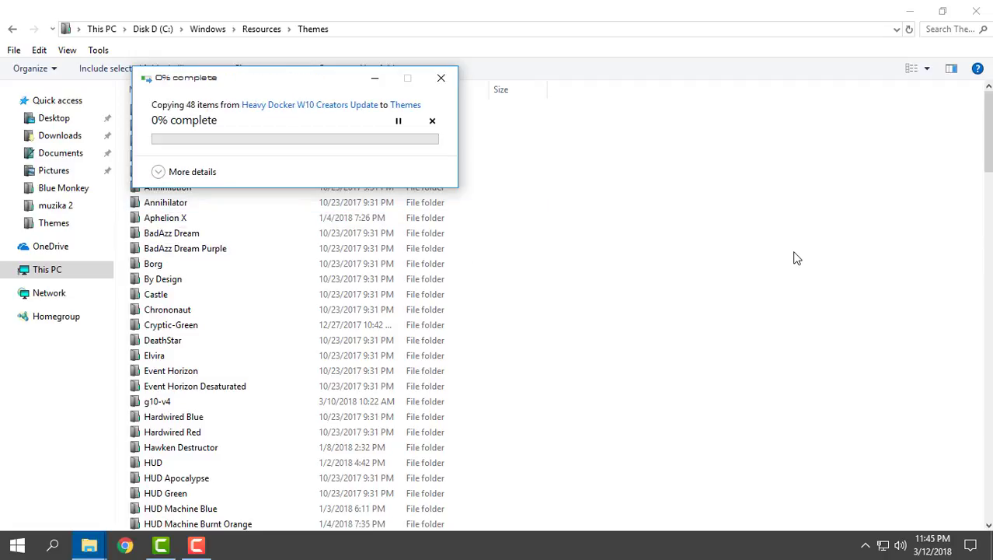
click(977, 10)
right_click(448, 340)
- In Personalization > Themes, scroll down the list and apply Heavy Docker
click(482, 329)
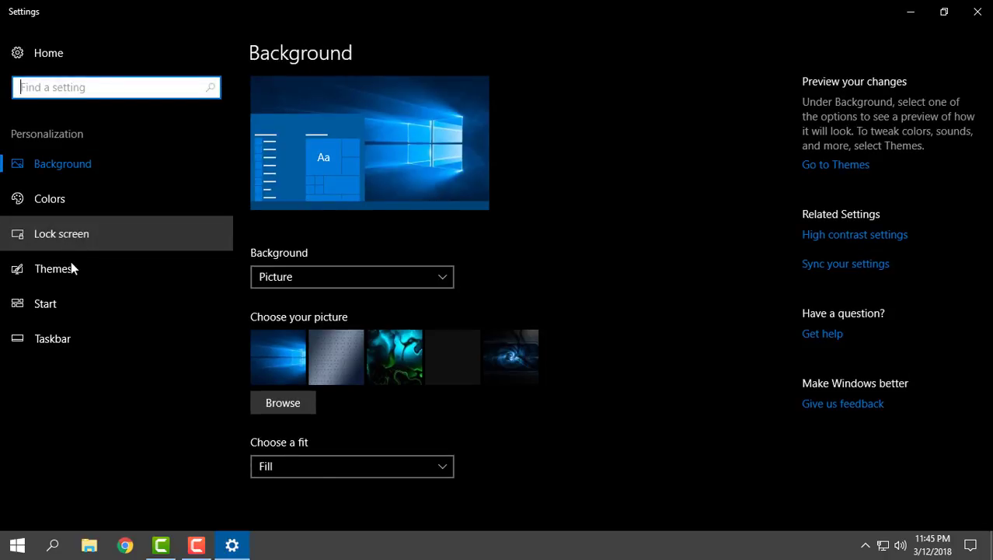
click(70, 263)
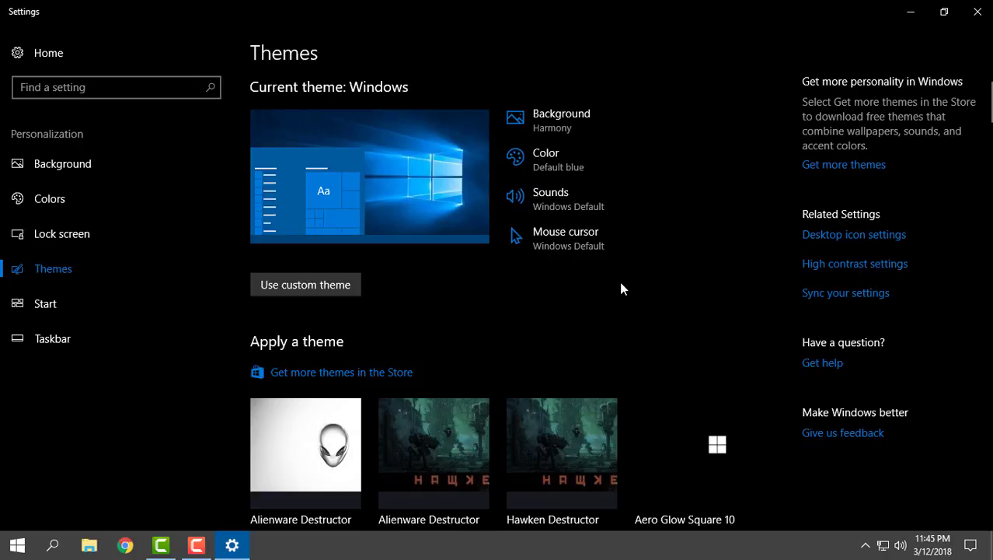
scroll(618, 289, down, 2)
scroll(544, 290, down, 3)
scroll(459, 280, down, 4)
scroll(544, 295, down, 1)
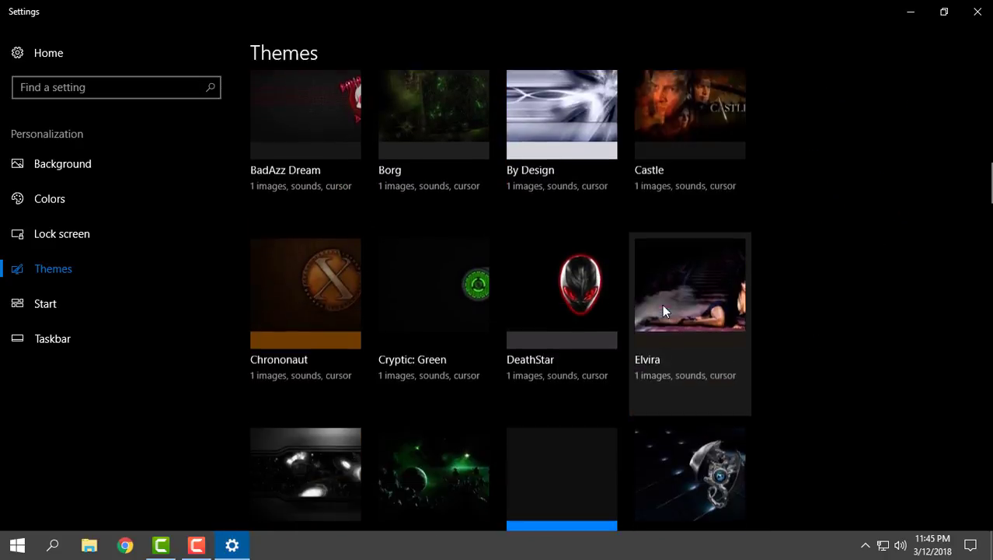
scroll(663, 310, down, 1)
scroll(663, 310, down, 5)
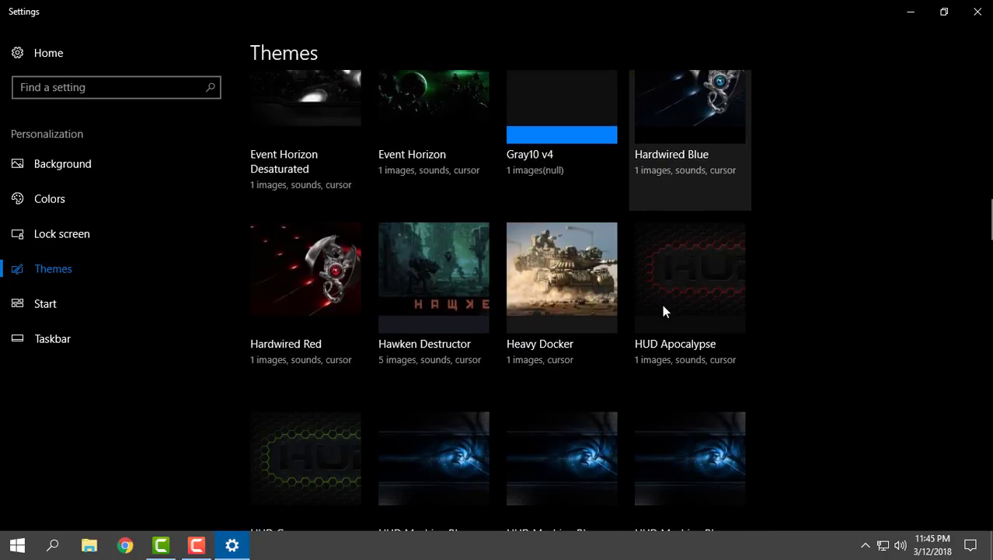
click(558, 286)
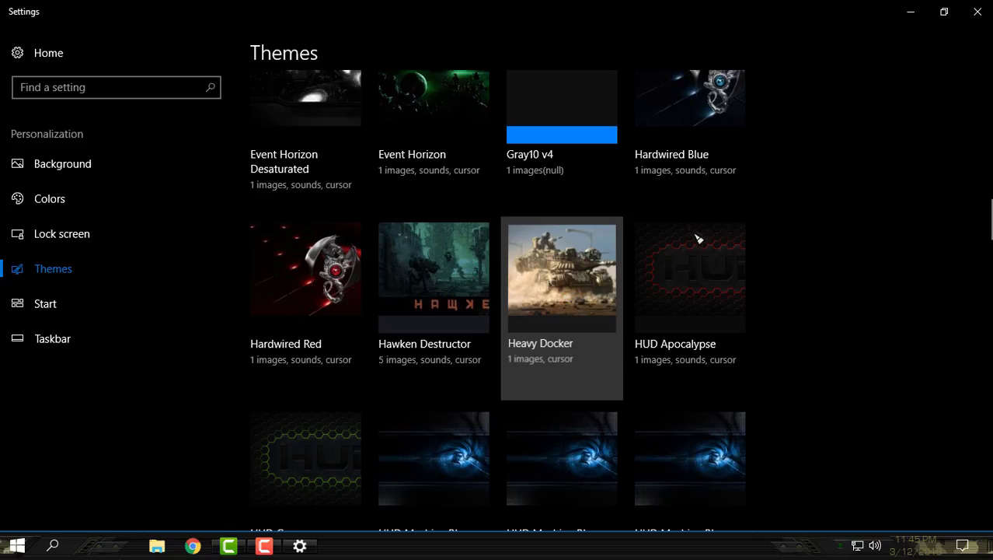
- Close Settings, refresh the desktop and view the newly themed Start menu
click(977, 11)
right_click(471, 143)
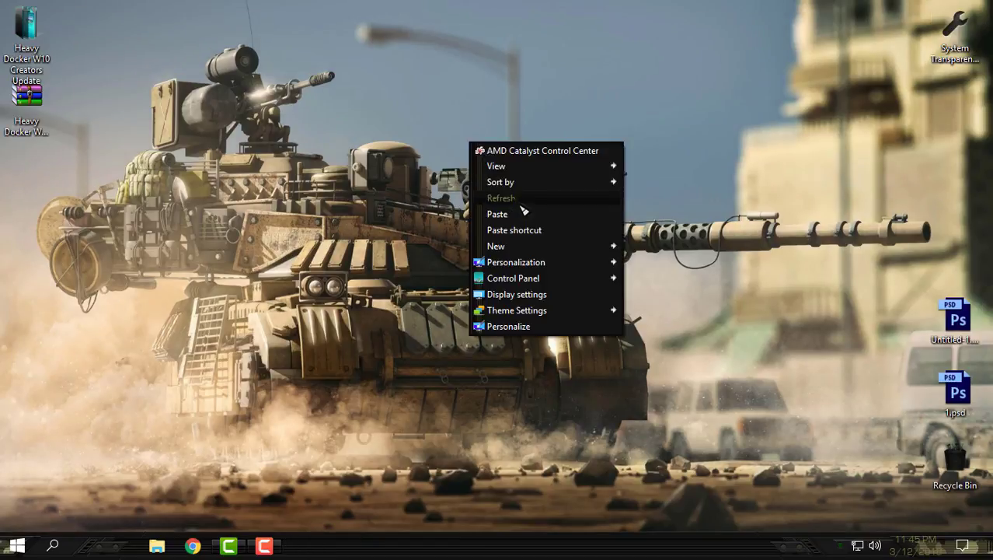
click(523, 204)
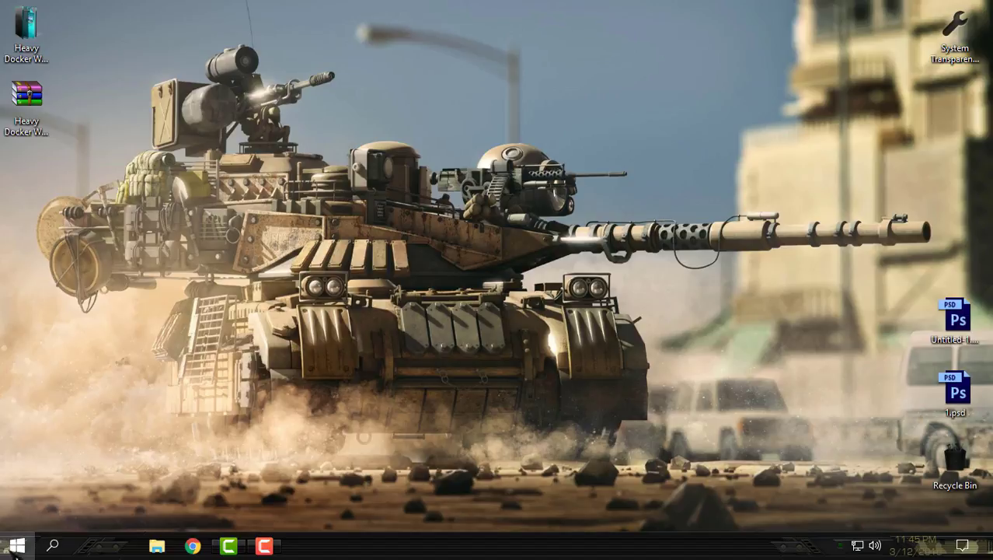
click(15, 546)
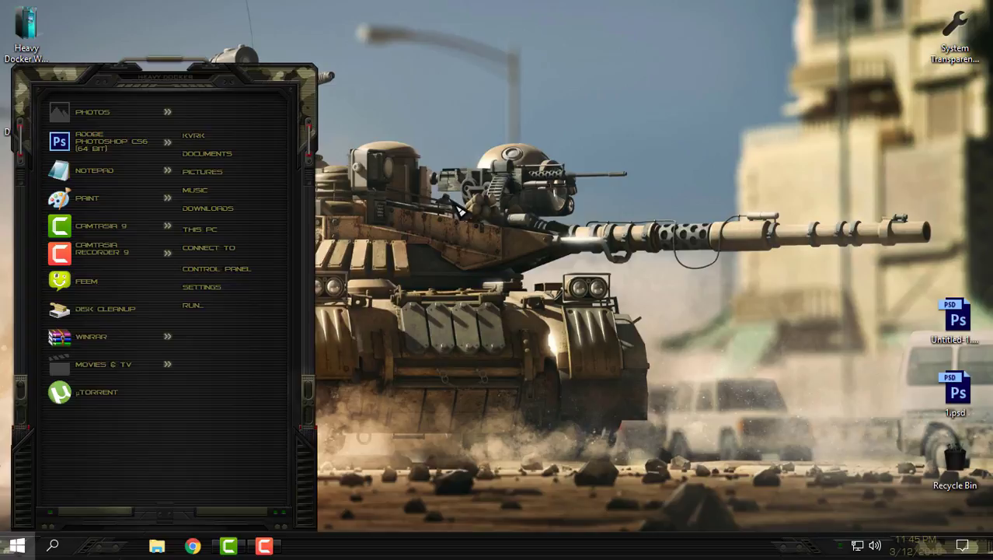
right_click(407, 177)
click(457, 232)
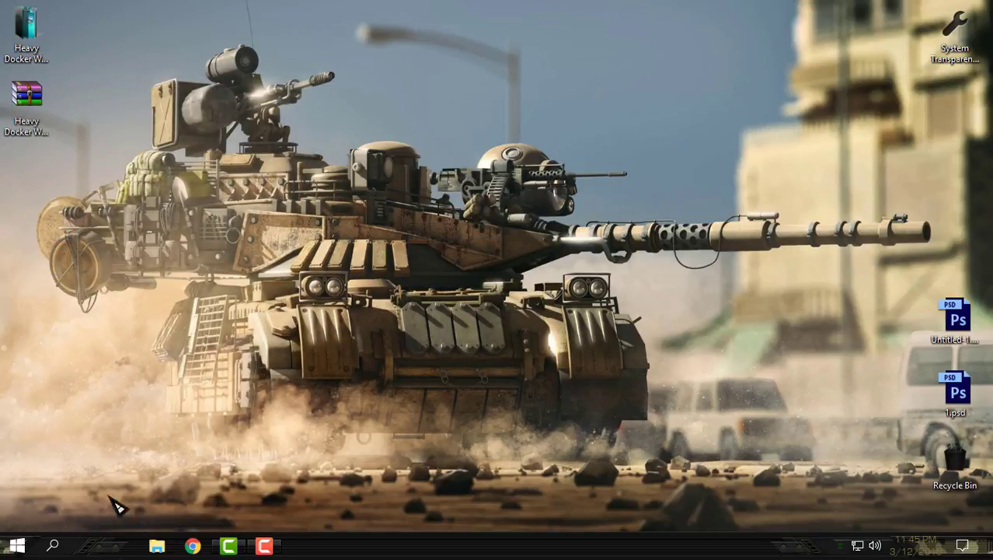
- Check the Heavy Docker style on a restored File Explorer window at This PC, then close it
click(157, 546)
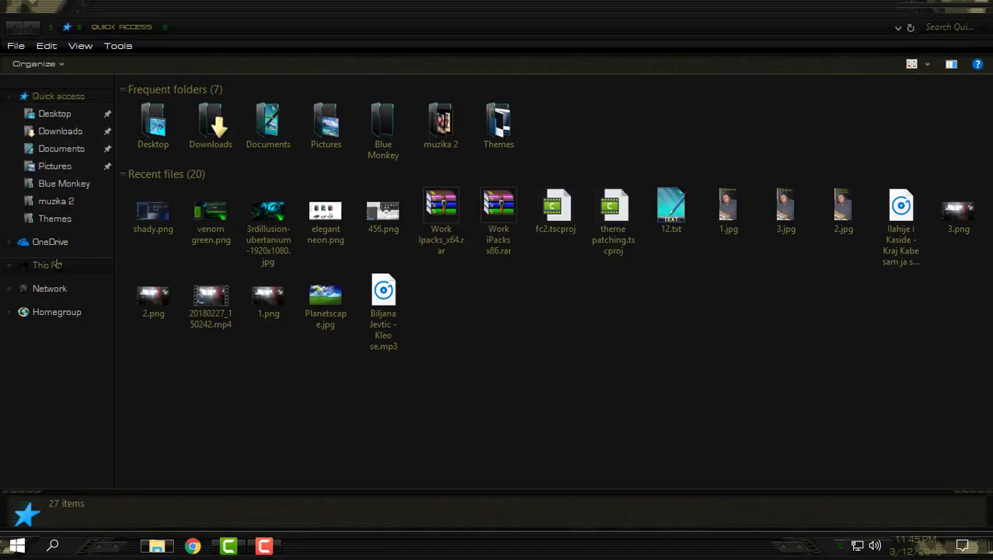
click(48, 265)
drag(266, 31, 462, 95)
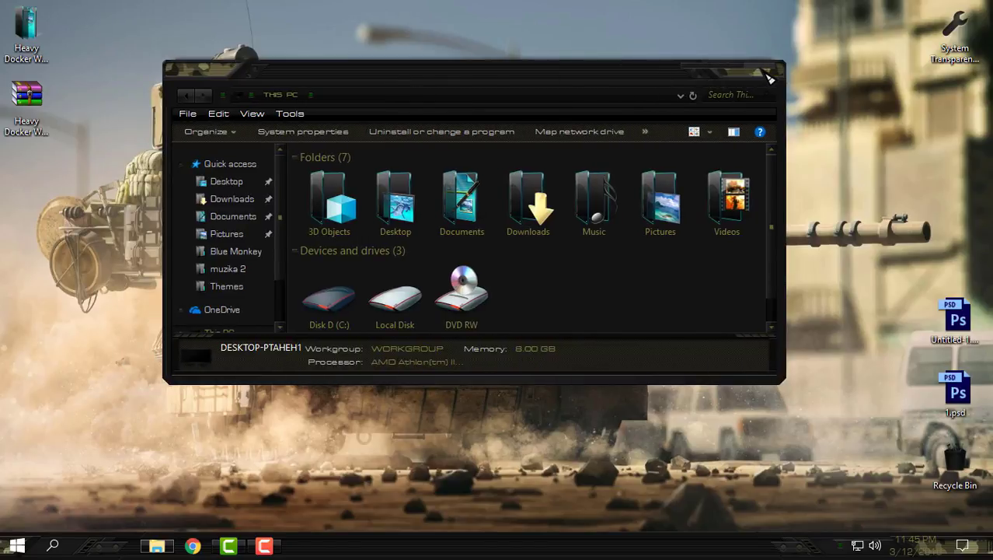
scroll(577, 295, down, 1)
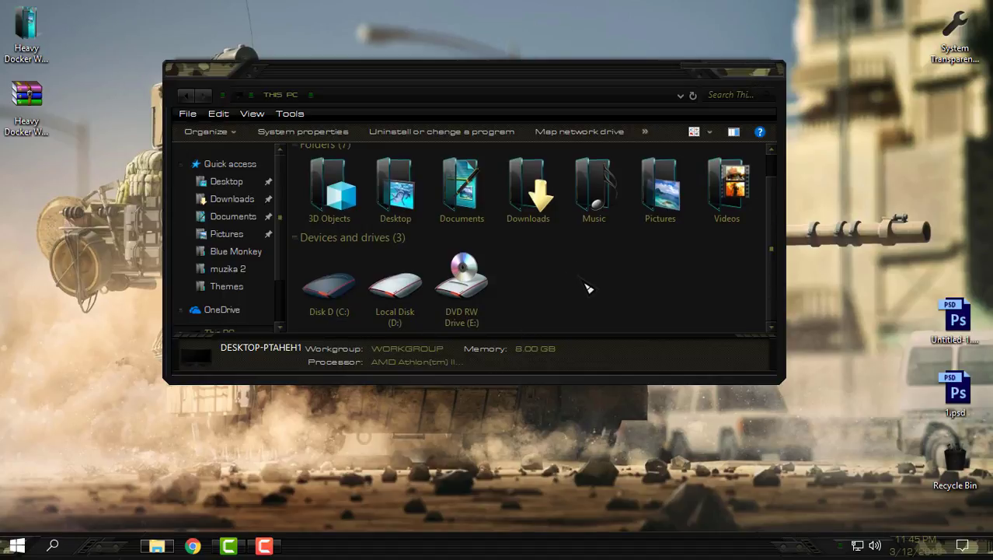
scroll(614, 257, up, 1)
click(759, 68)
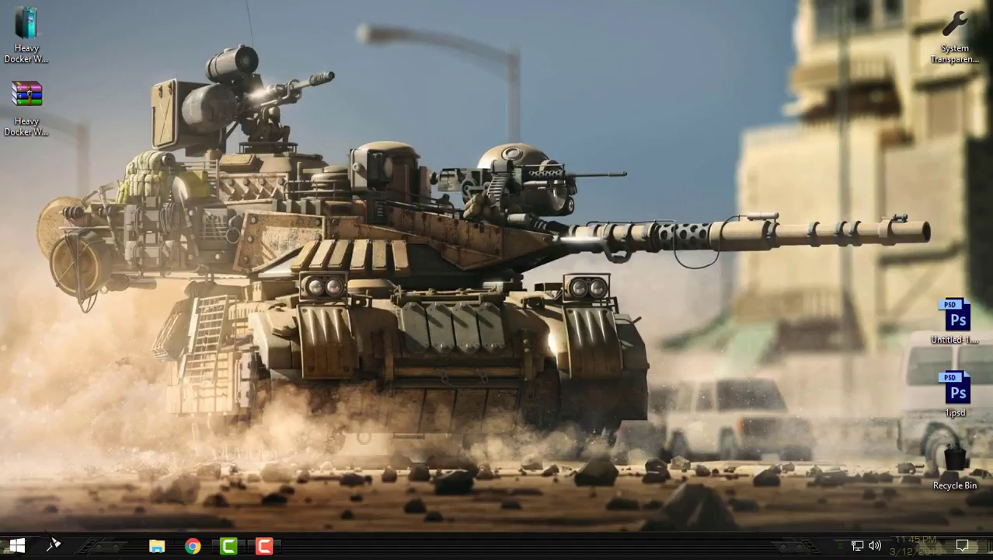
click(31, 546)
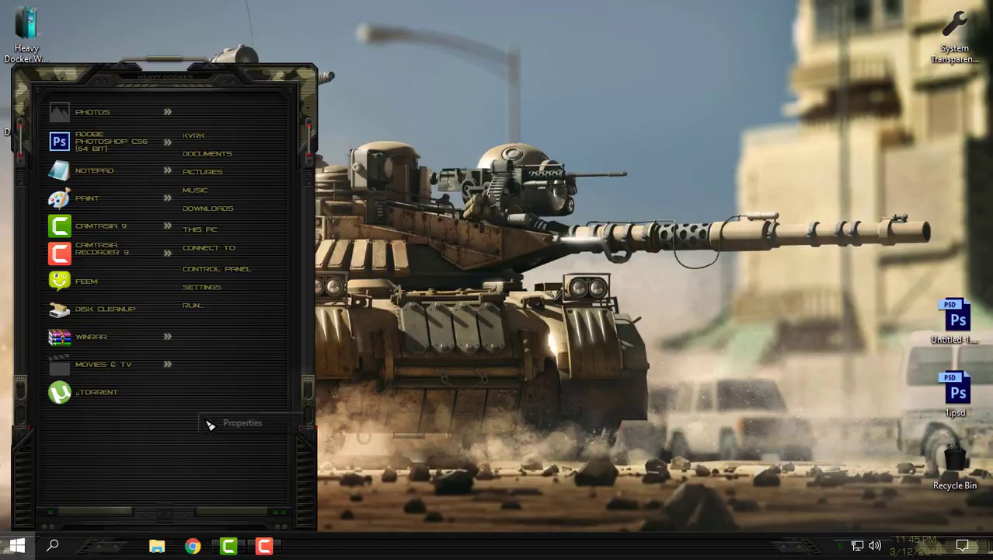
- Load Desktop > Heavy Docker > Start Orb\6801.png as a custom Start button image
key(Escape)
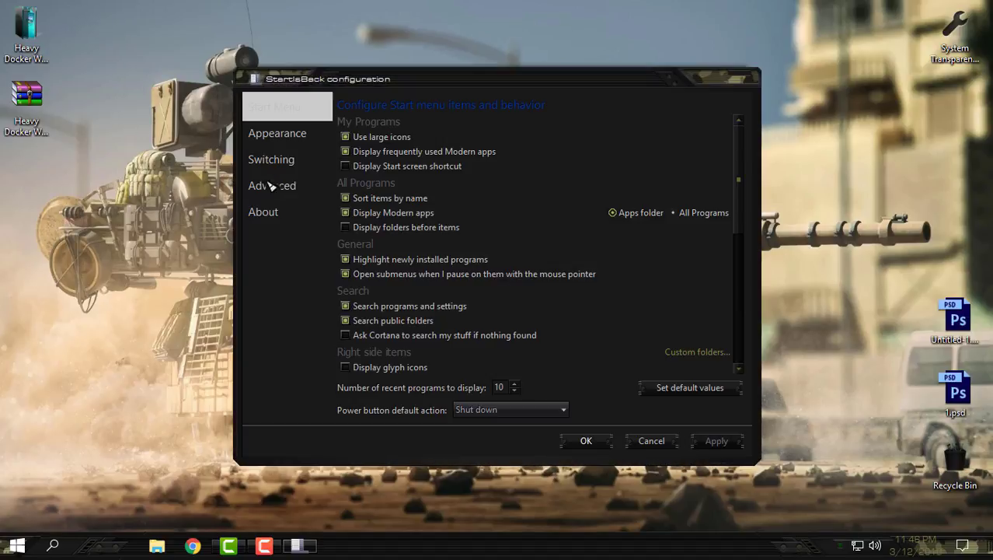
click(284, 140)
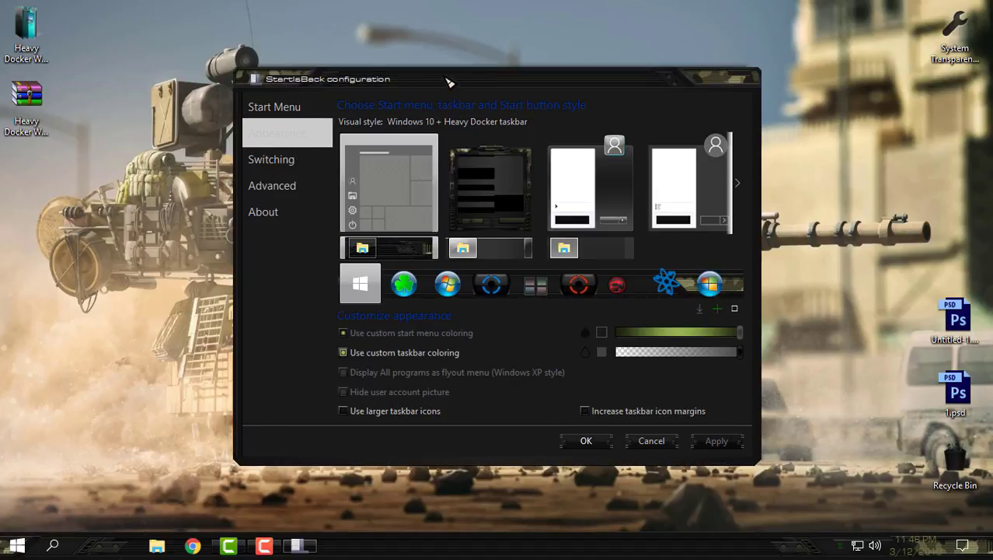
drag(449, 81, 454, 71)
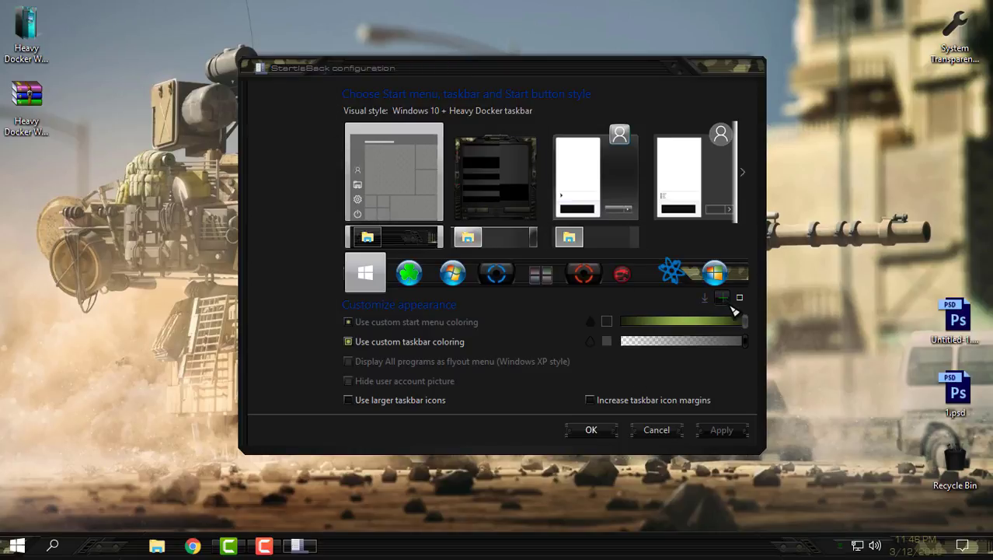
click(348, 215)
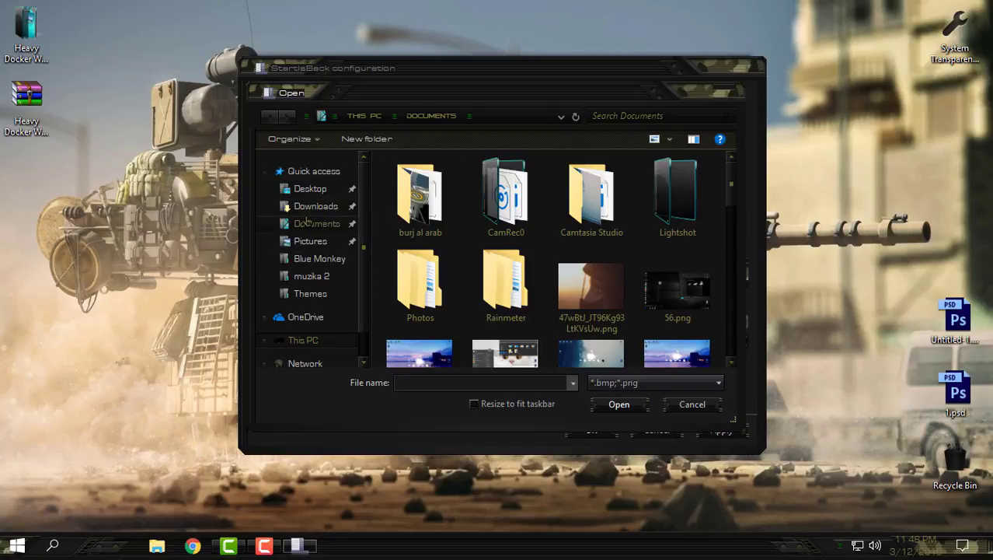
click(310, 189)
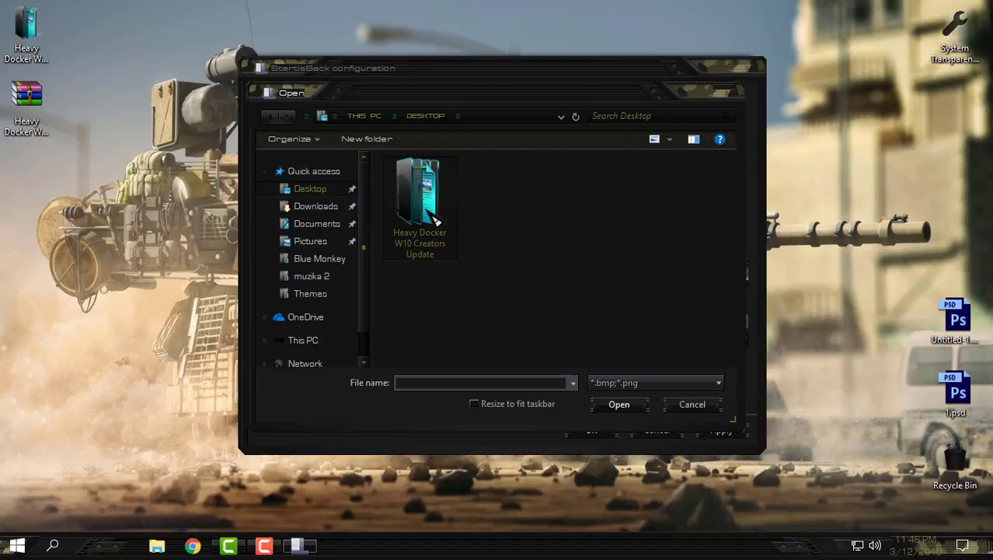
double_click(436, 220)
double_click(441, 196)
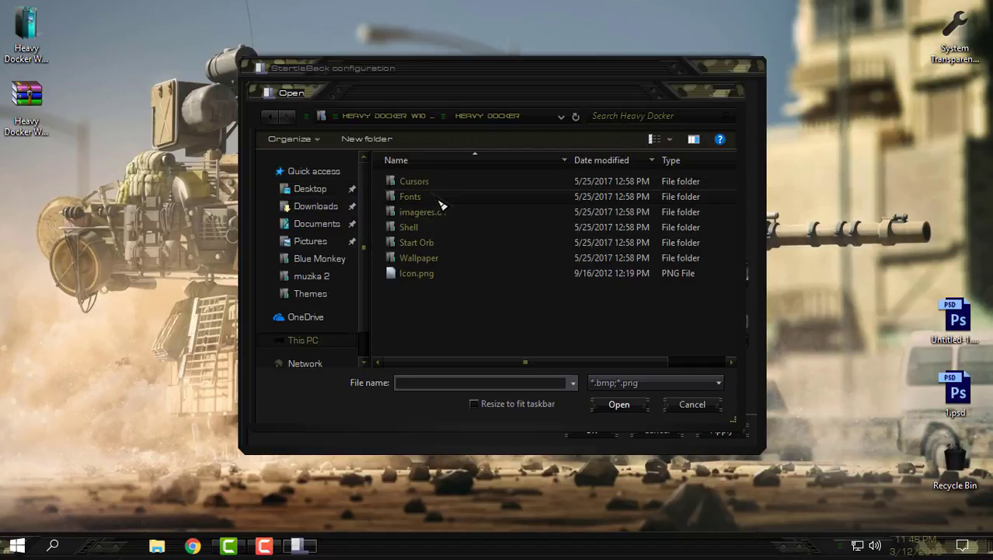
double_click(437, 243)
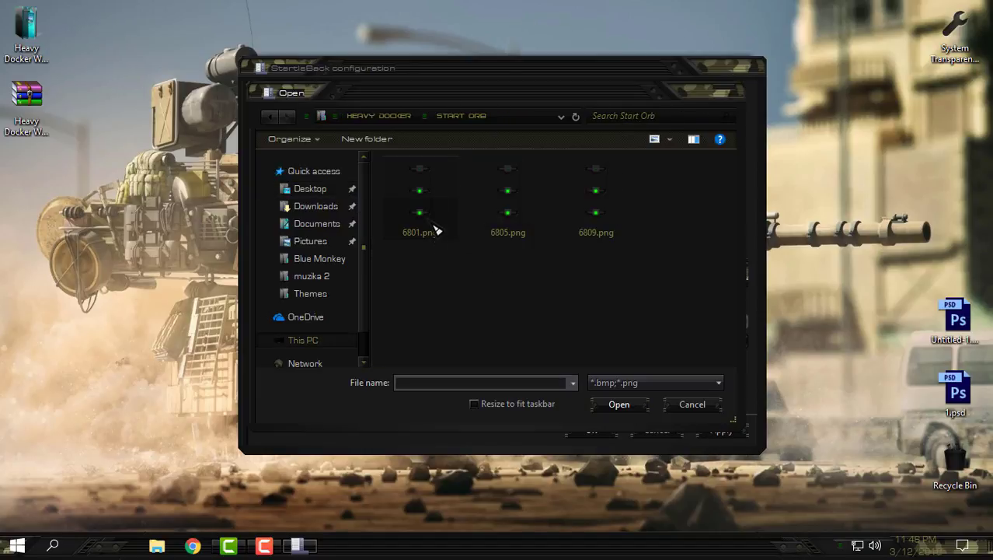
click(424, 217)
click(621, 406)
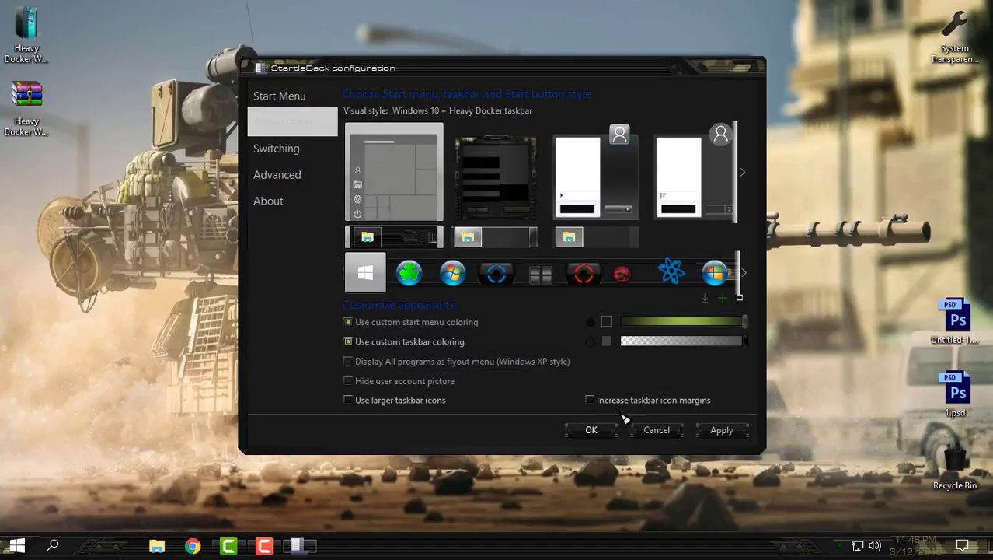
click(738, 436)
- Apply the Heavy Docker Start menu style and green 6801.png orb, preview, and save
click(517, 215)
click(721, 433)
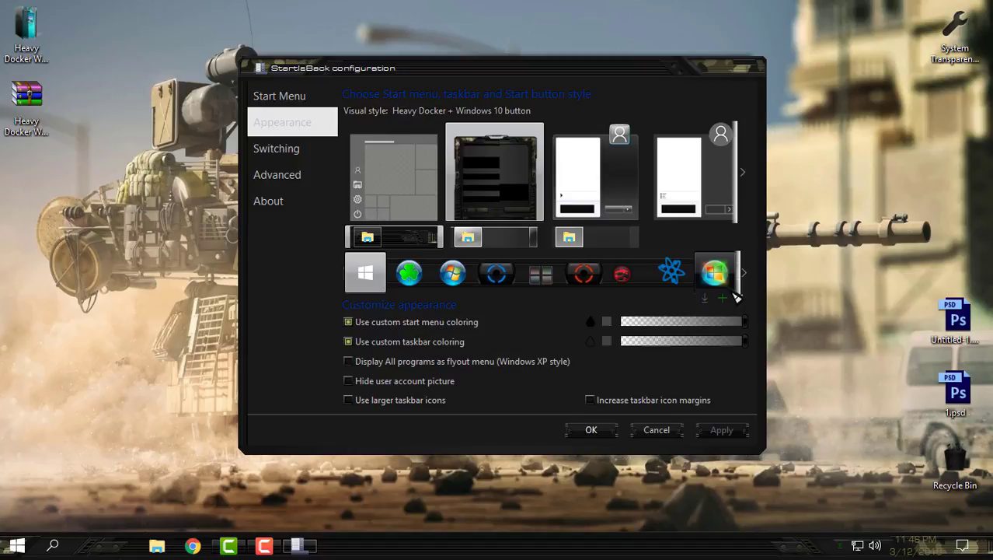
click(743, 274)
click(727, 272)
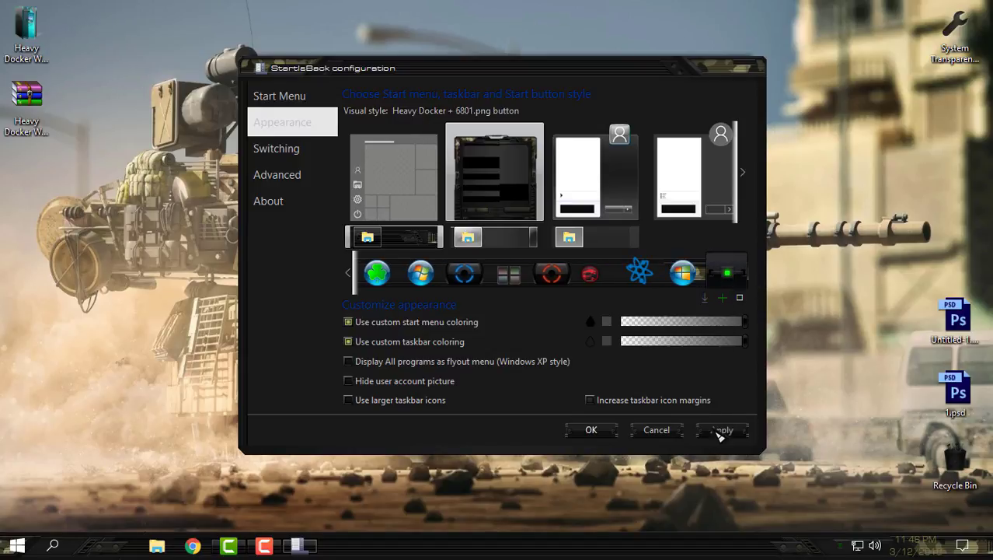
click(732, 435)
click(38, 552)
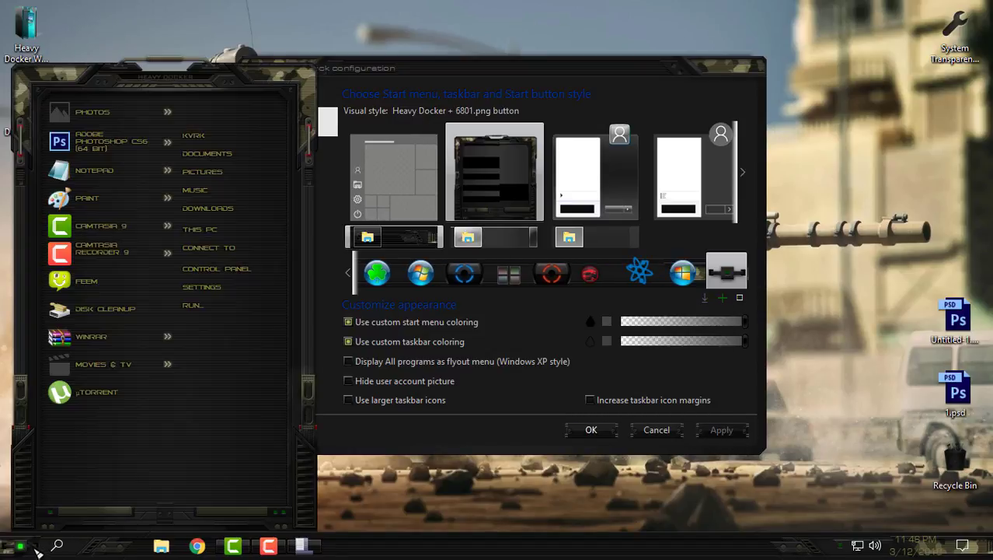
click(592, 430)
click(17, 547)
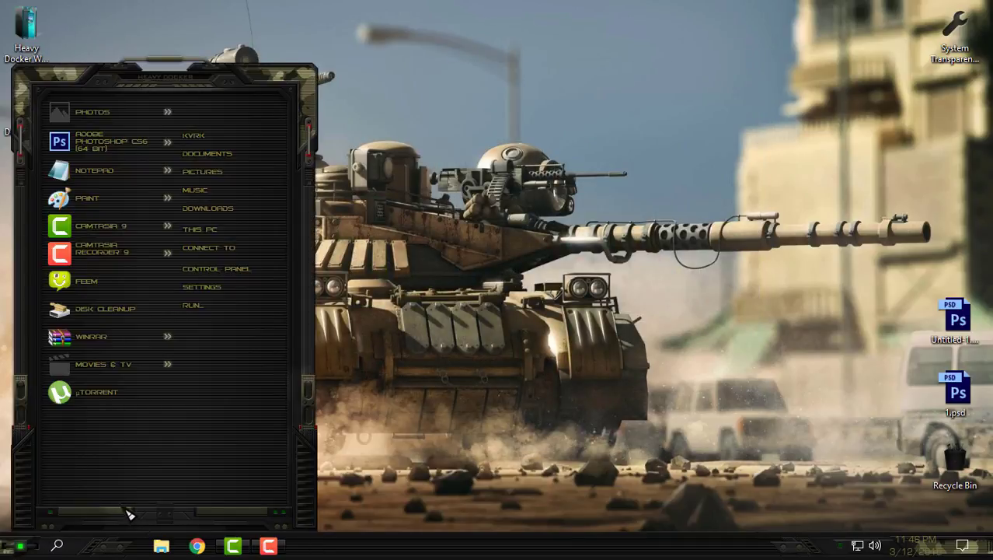
click(94, 510)
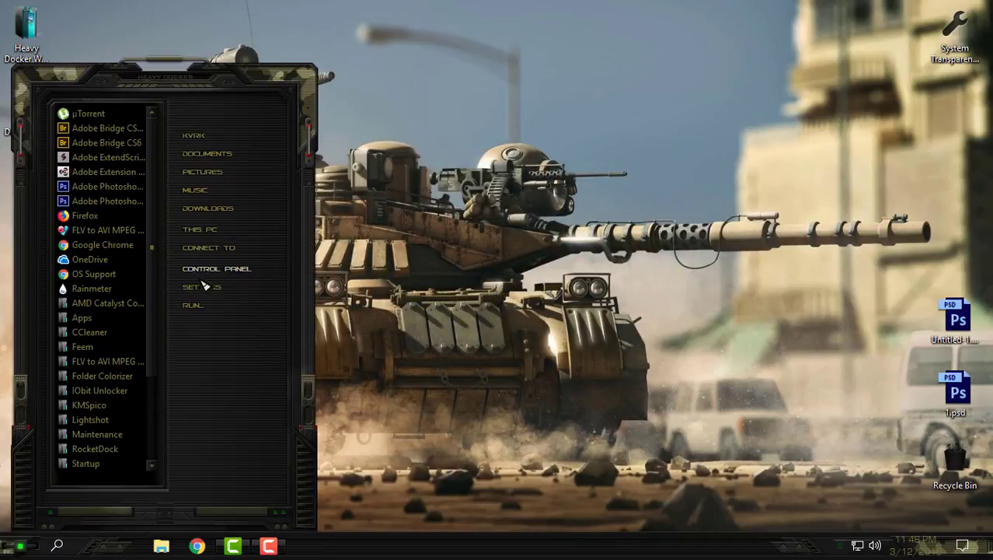
right_click(206, 230)
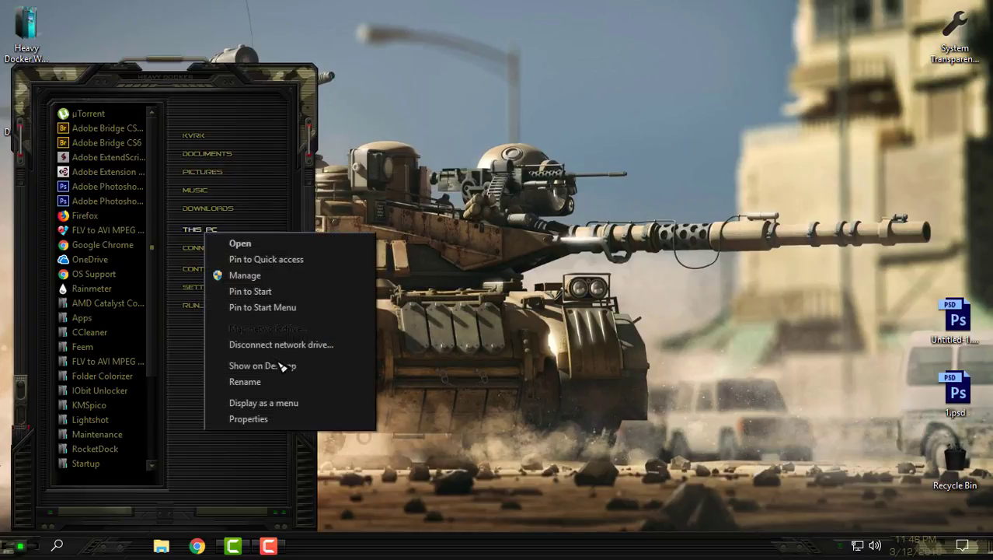
click(264, 420)
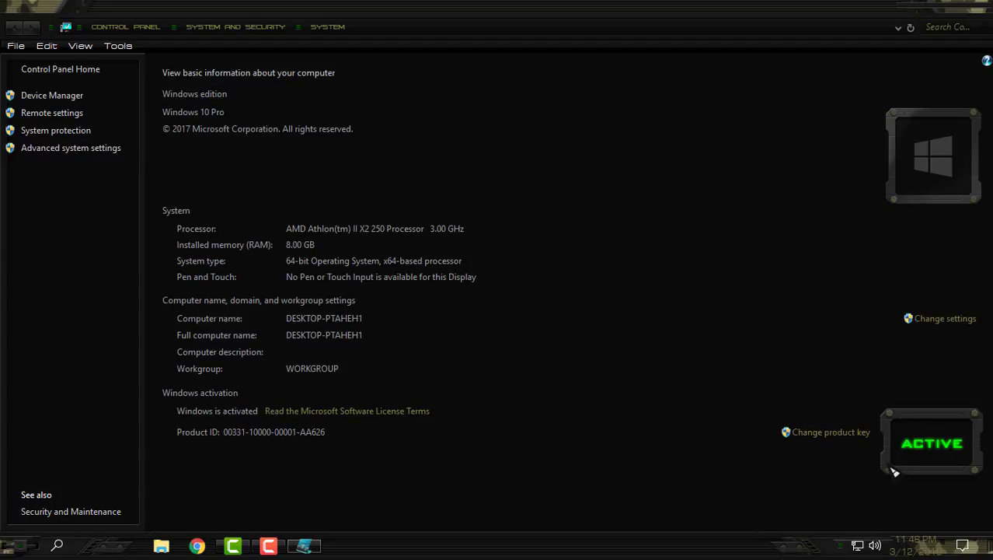
key(super+Down)
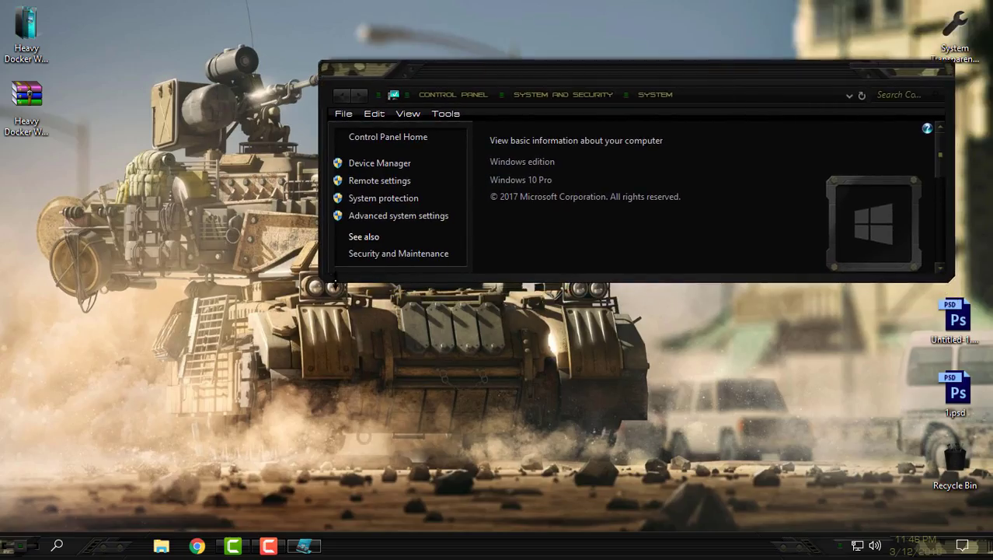
drag(330, 275, 210, 492)
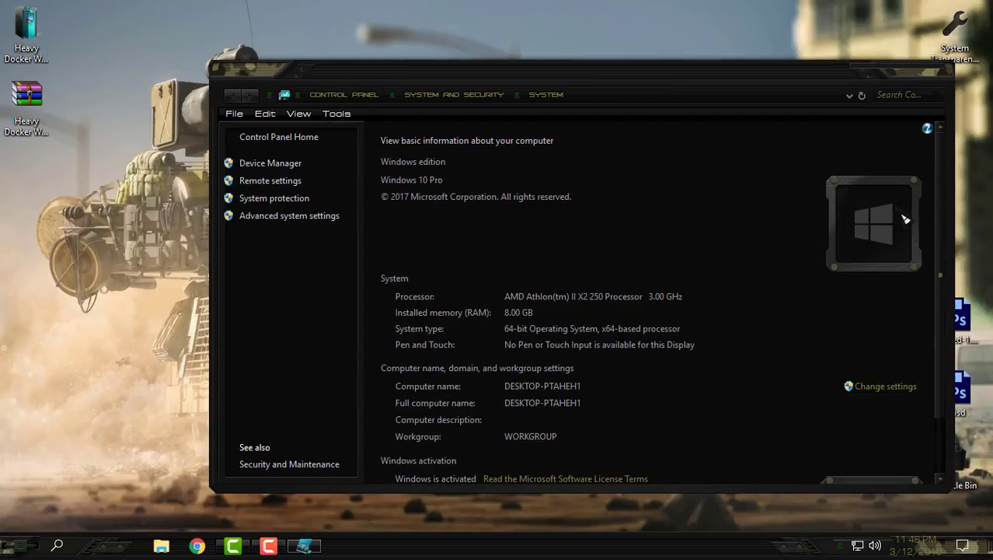
- Close the System window, launch System Transparency and open its Window Settings from the tray
click(932, 78)
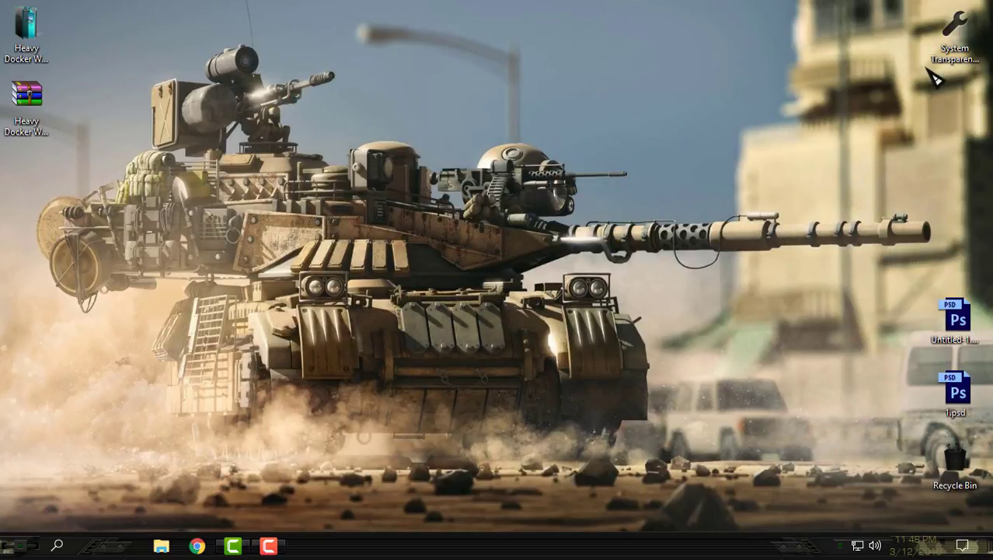
click(933, 71)
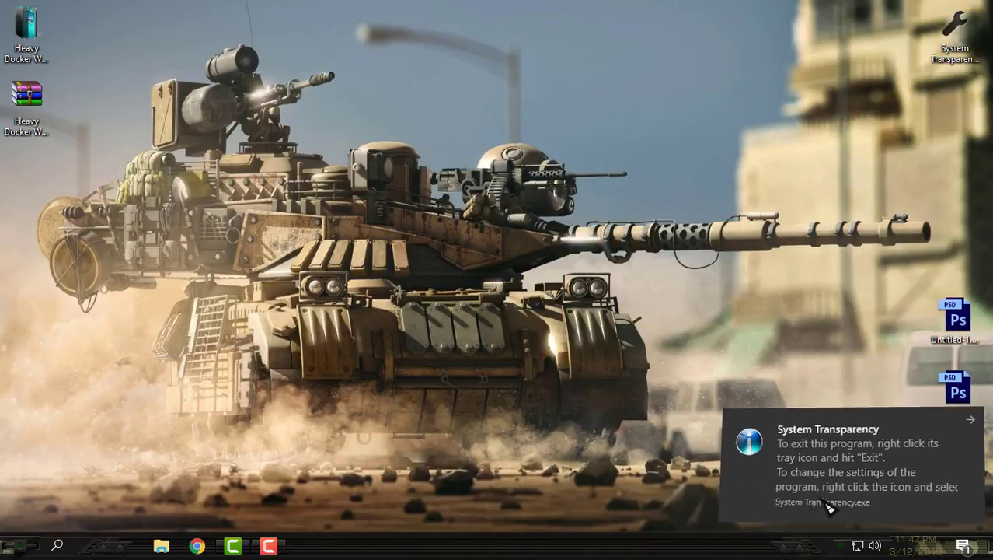
click(840, 546)
right_click(864, 519)
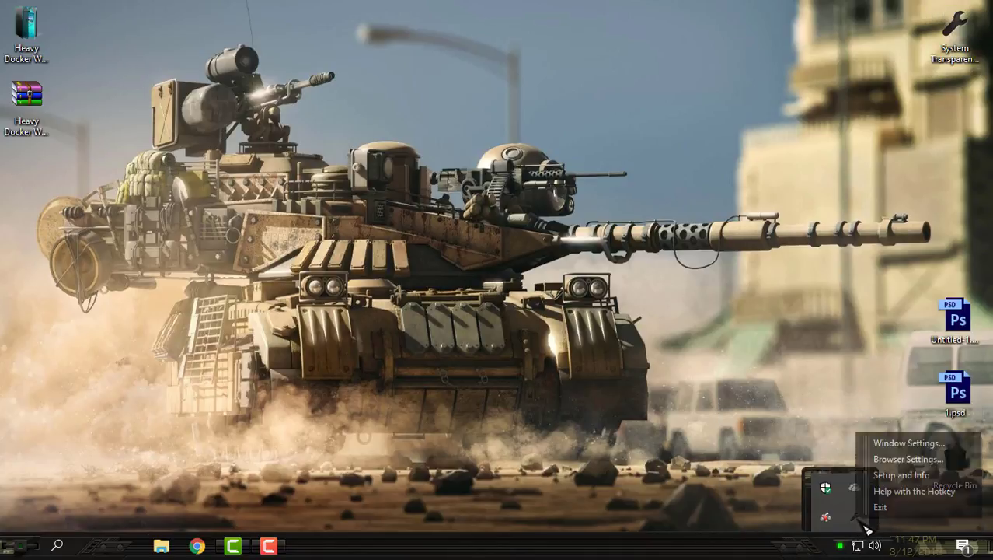
click(902, 475)
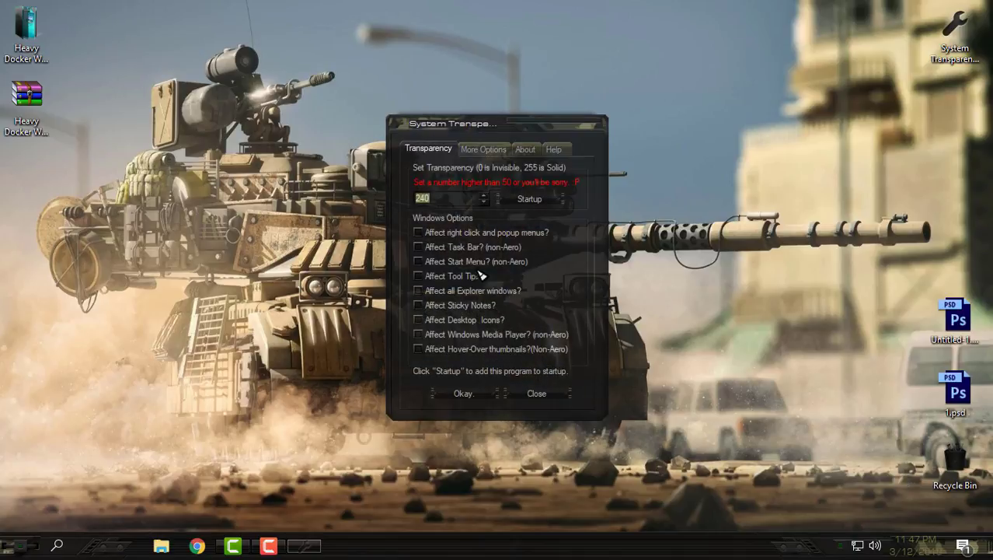
- Make the Start menu, taskbar and all Explorer windows transparent at level 240
click(424, 261)
click(418, 246)
click(418, 290)
text(40)
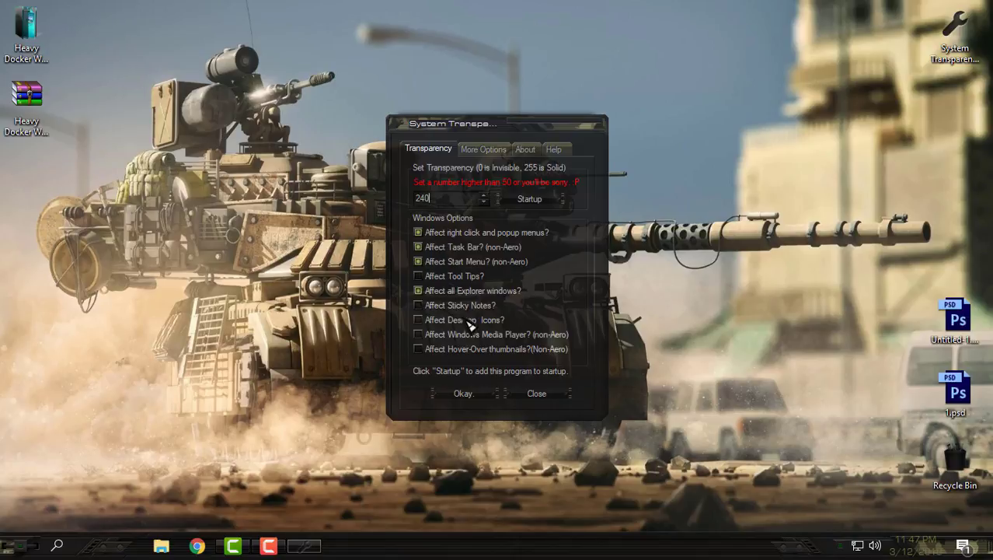
click(463, 394)
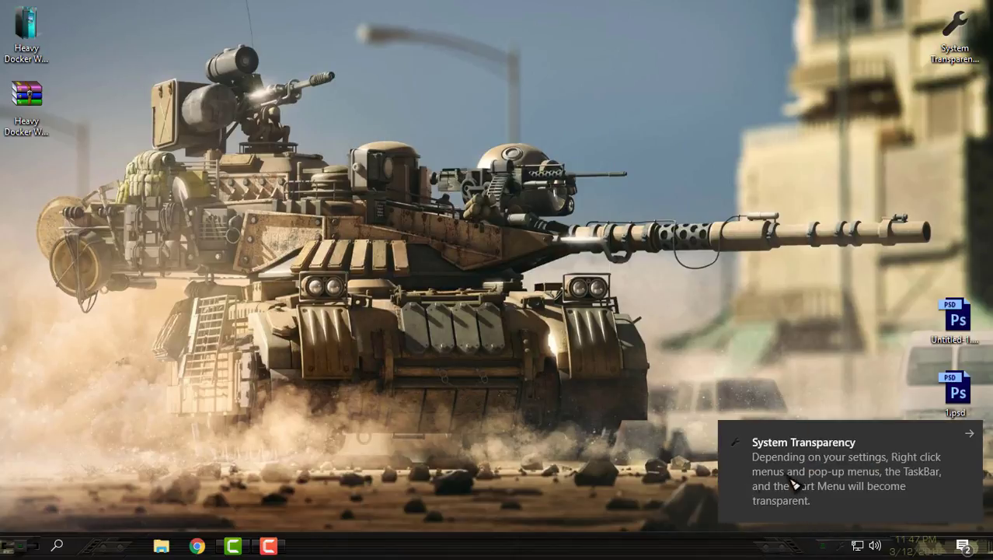
- Check the transparent File Explorer by browsing OneDrive and This PC's system drive
click(787, 477)
click(162, 546)
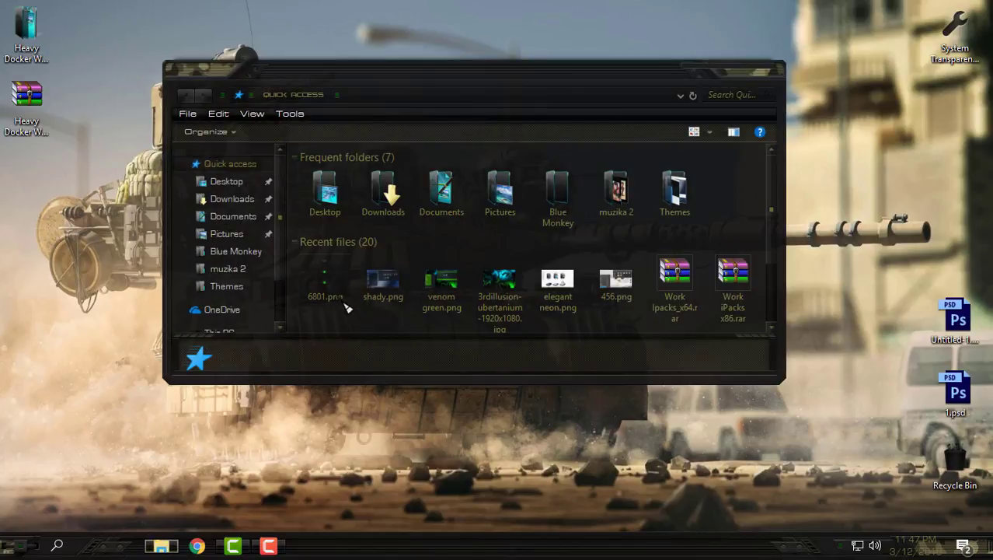
click(233, 311)
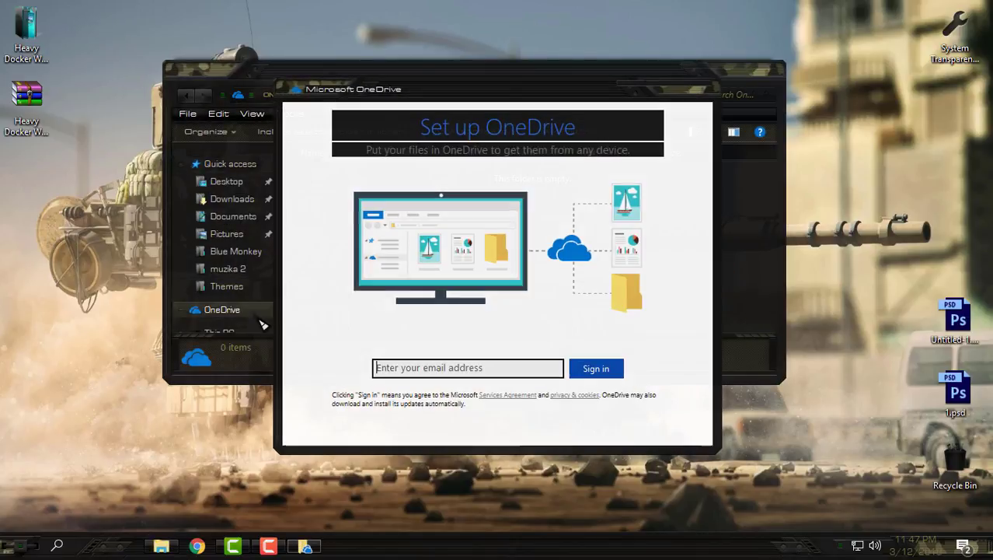
click(709, 91)
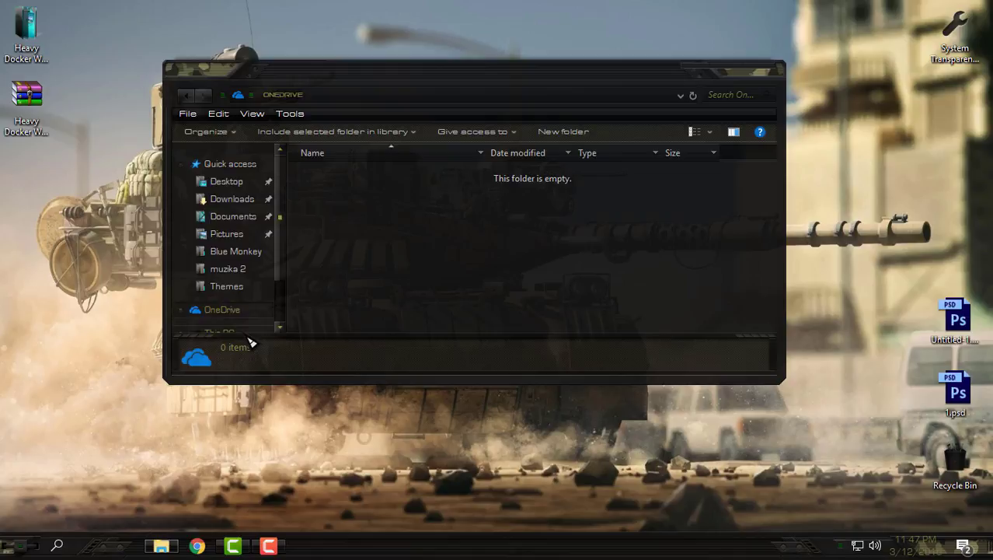
click(249, 334)
click(329, 299)
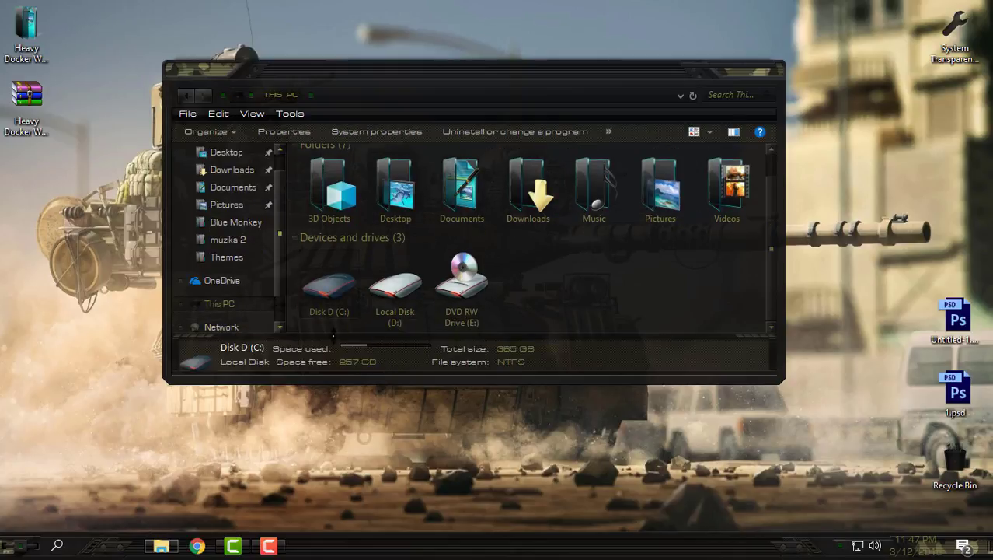
mouse_move(525, 95)
mouse_down()
mouse_move(637, 58)
mouse_move(624, 171)
mouse_move(666, 117)
mouse_move(686, 54)
mouse_up()
- Maximize, restore and close Explorer, refresh the desktop and show the translucent Start menu
key(super)
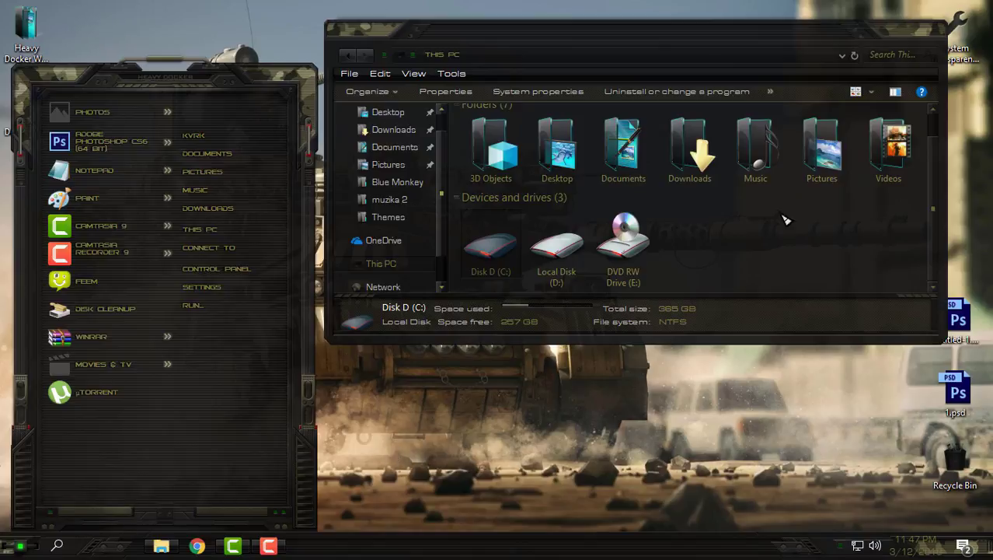
click(910, 37)
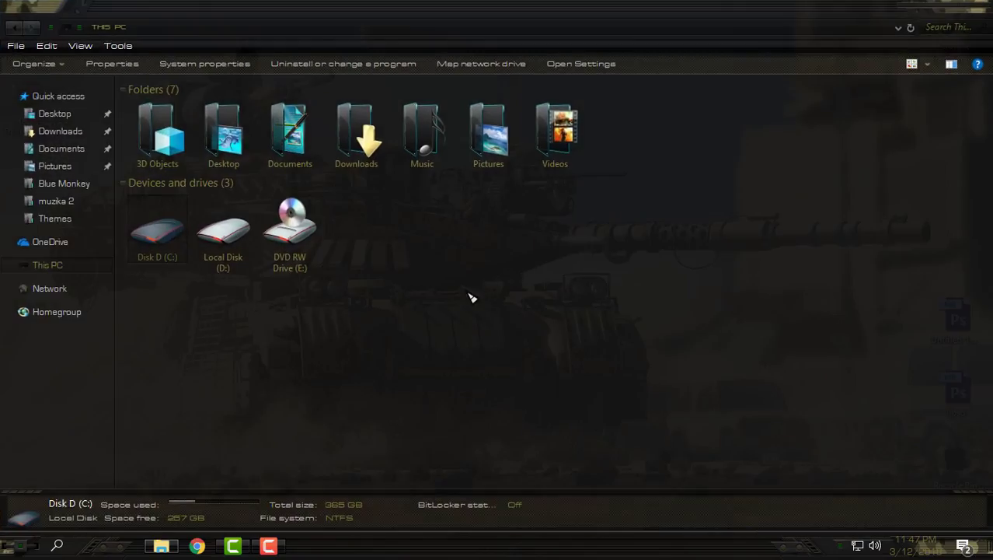
drag(527, 13, 515, 97)
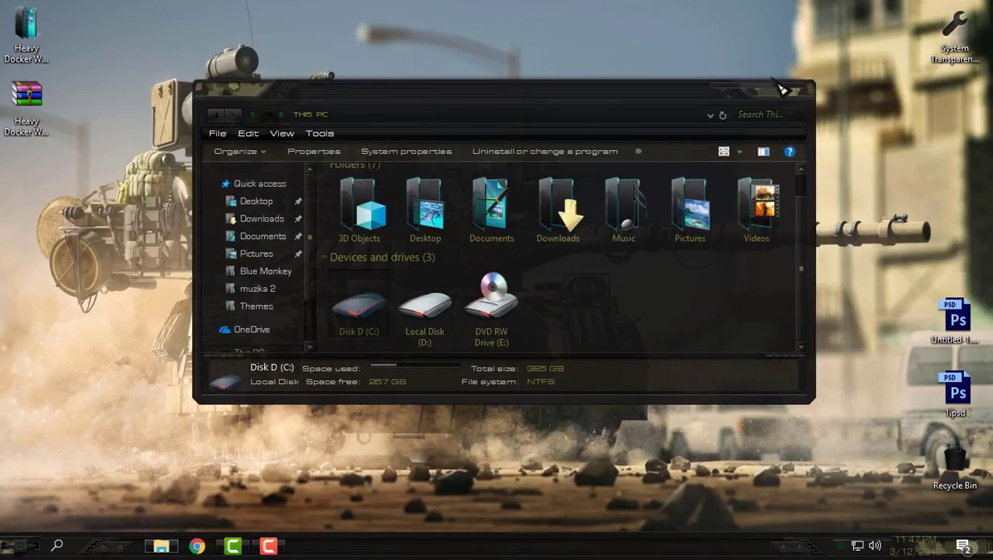
click(791, 92)
key(super)
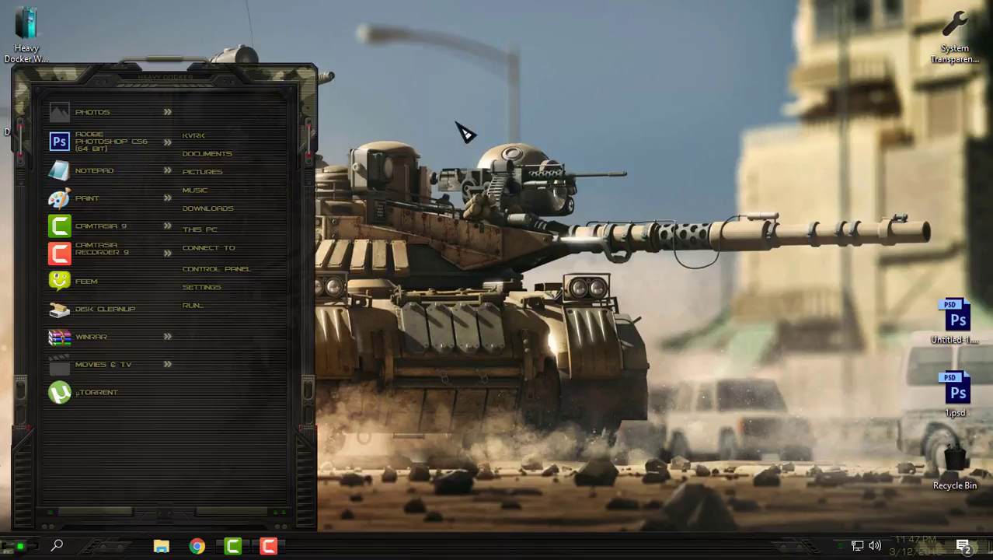
click(385, 160)
right_click(219, 125)
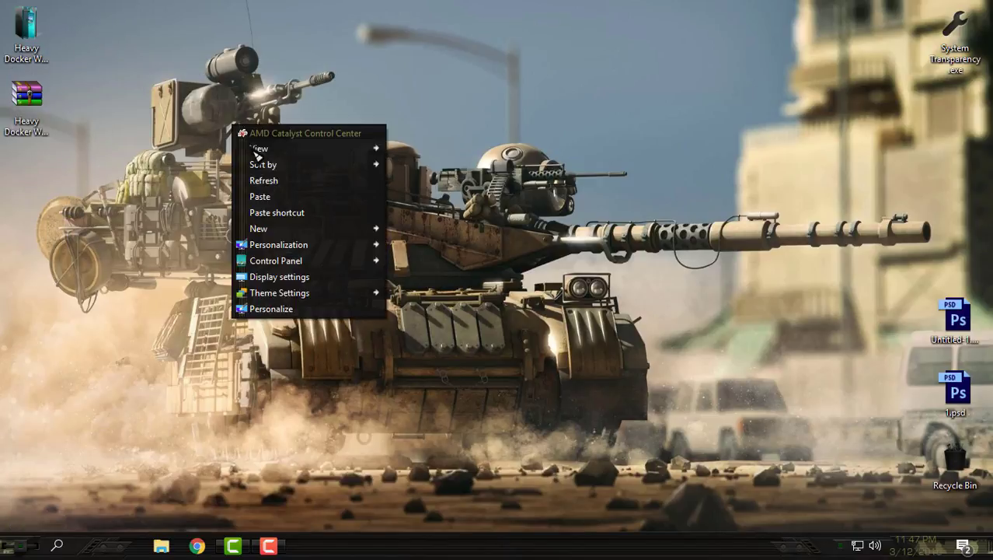
click(273, 185)
key(super)
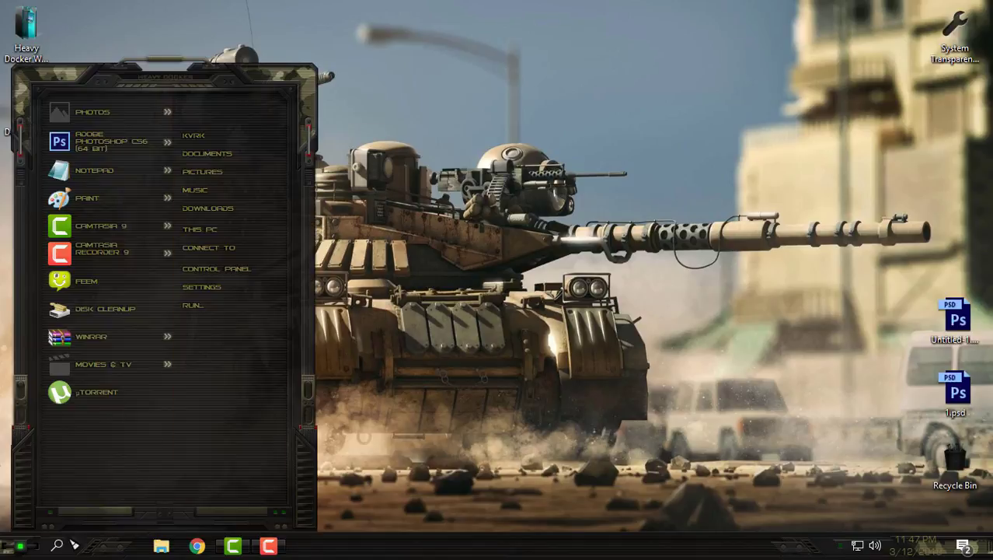